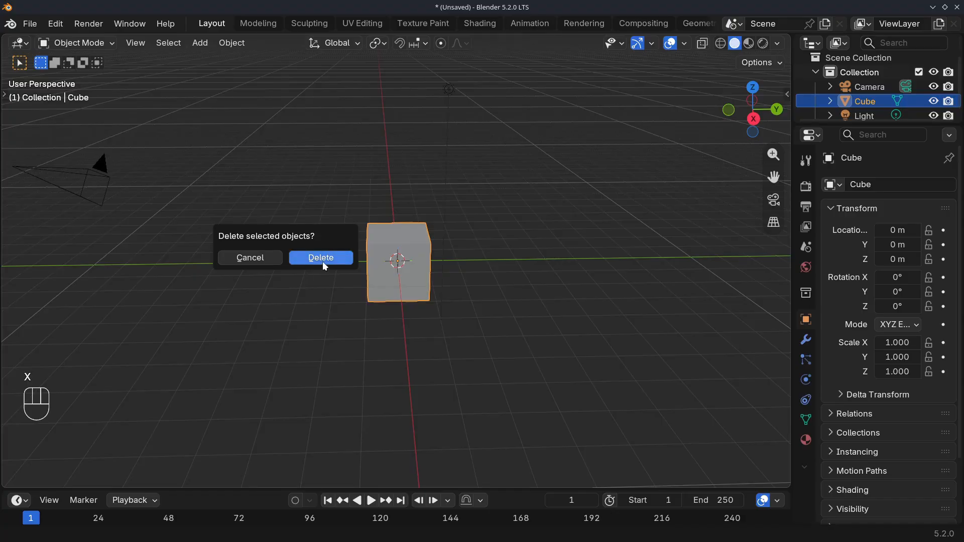
Step: Delete the default cube and add a Nurbs Curve at the origin
{"action": "left_click", "coordinate": [322, 261]}
{"action": "middle_click_drag", "start_coordinate": [316, 264], "coordinate": [303, 281]}
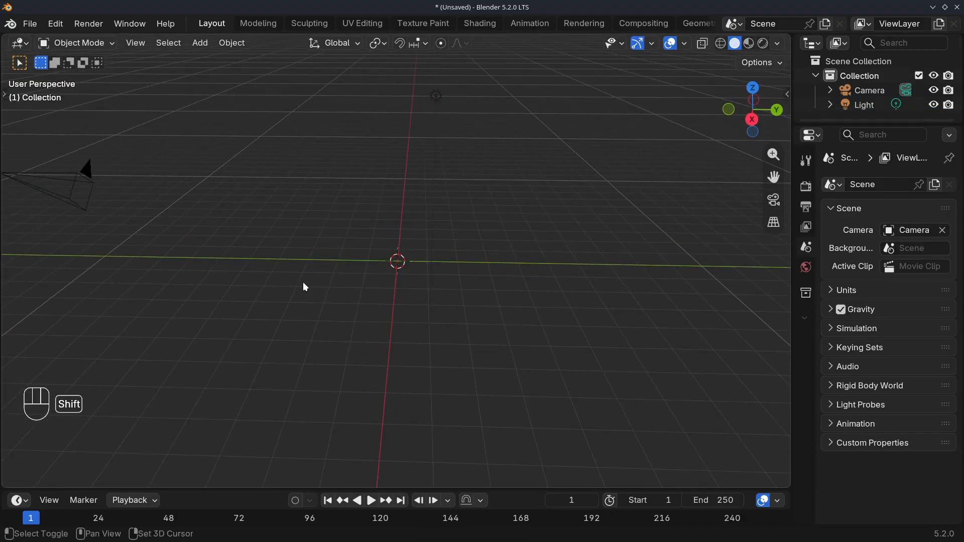
{"action": "key", "text": "shift+a"}
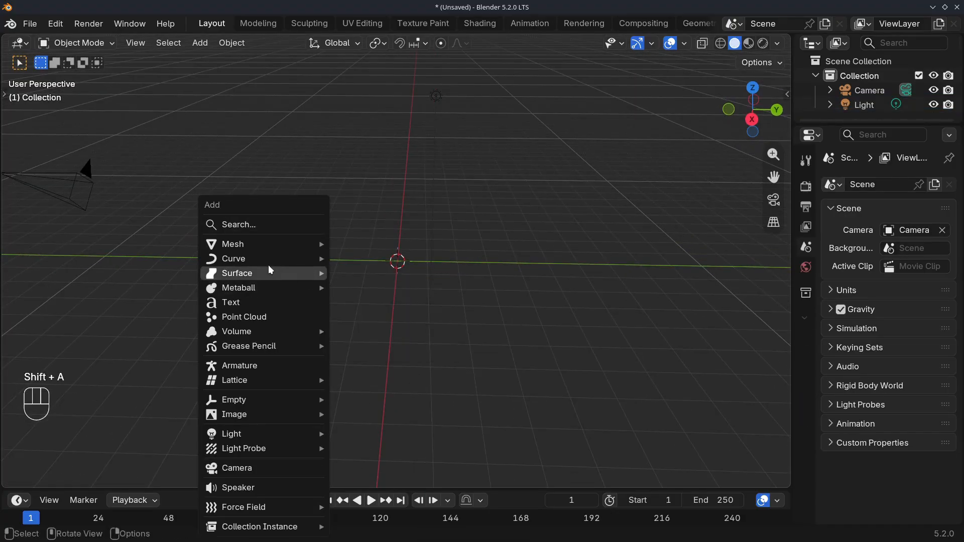
{"action": "mouse_move", "coordinate": [239, 259]}
{"action": "key", "text": "ctrl+super"}
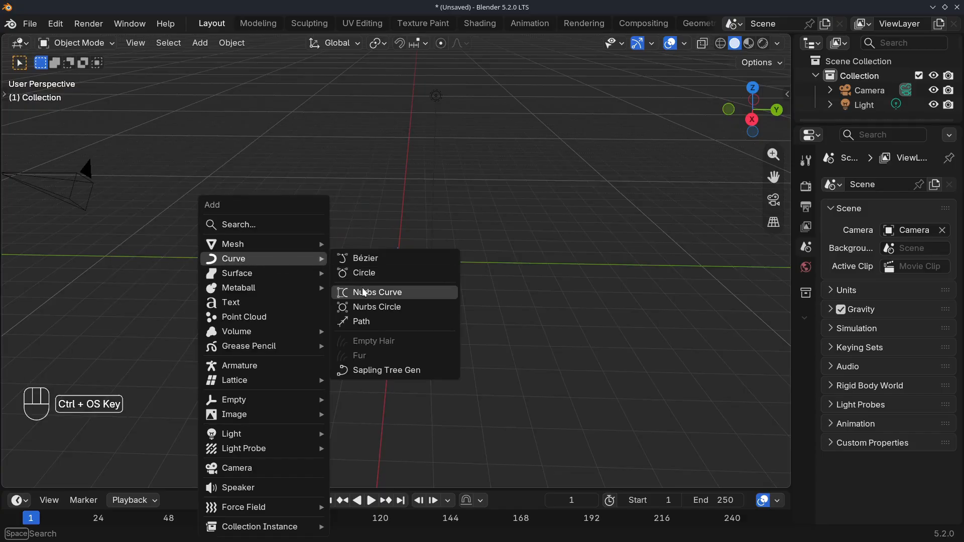
{"action": "scroll", "coordinate": [362, 289], "scroll_direction": "up", "scroll_amount": 6, "text": "ctrl+super"}
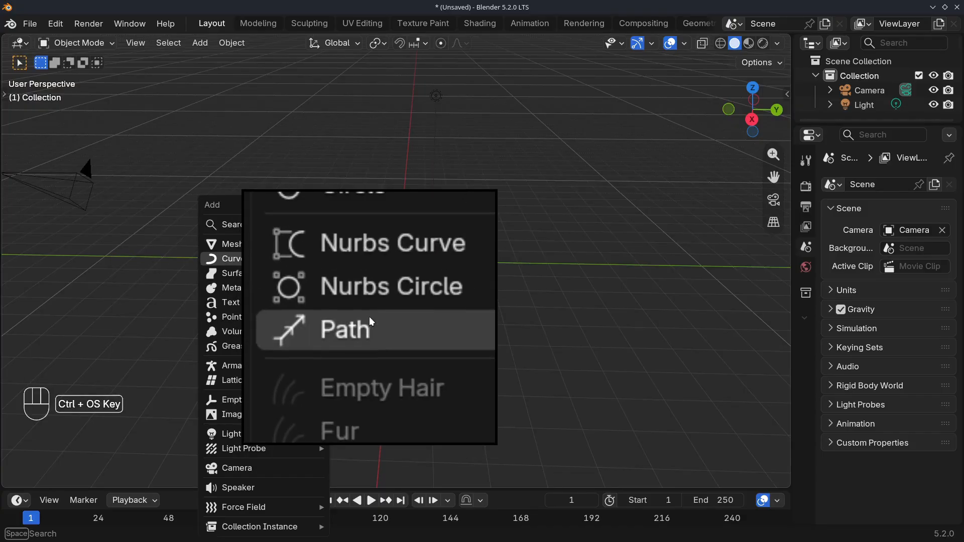
{"action": "scroll", "coordinate": [369, 316], "scroll_direction": "down", "scroll_amount": 3, "text": "ctrl+super"}
{"action": "left_click", "coordinate": [370, 312]}
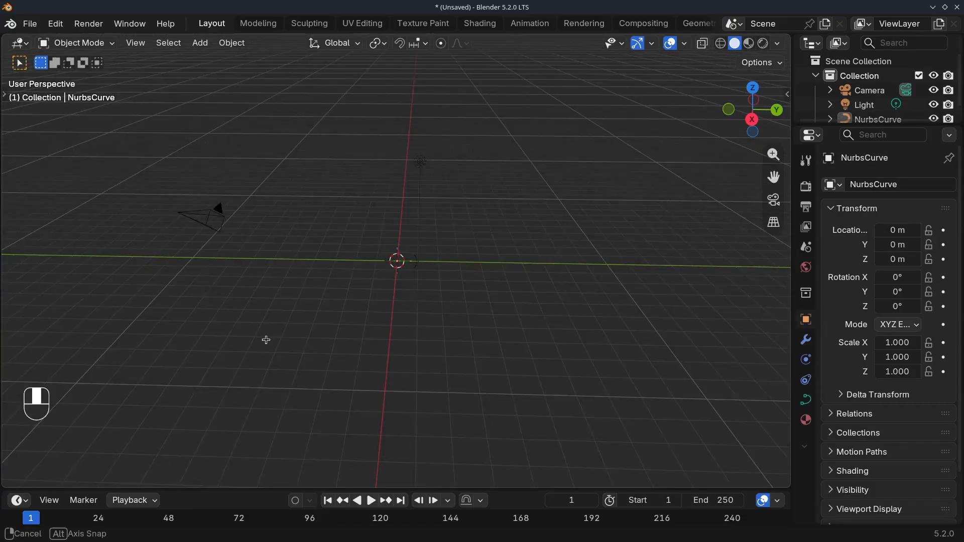
Step: In top view, enter Edit Mode on the NURBS curve and move its -X end control point outward and up
{"action": "key", "text": "KP_7"}
{"action": "scroll", "coordinate": [364, 292], "scroll_direction": "up", "scroll_amount": 4}
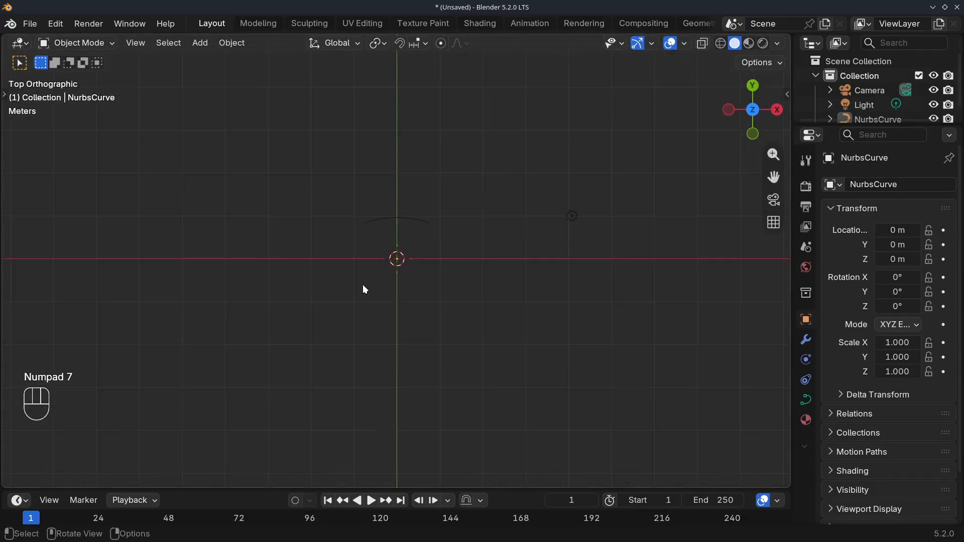
{"action": "left_click", "coordinate": [387, 216]}
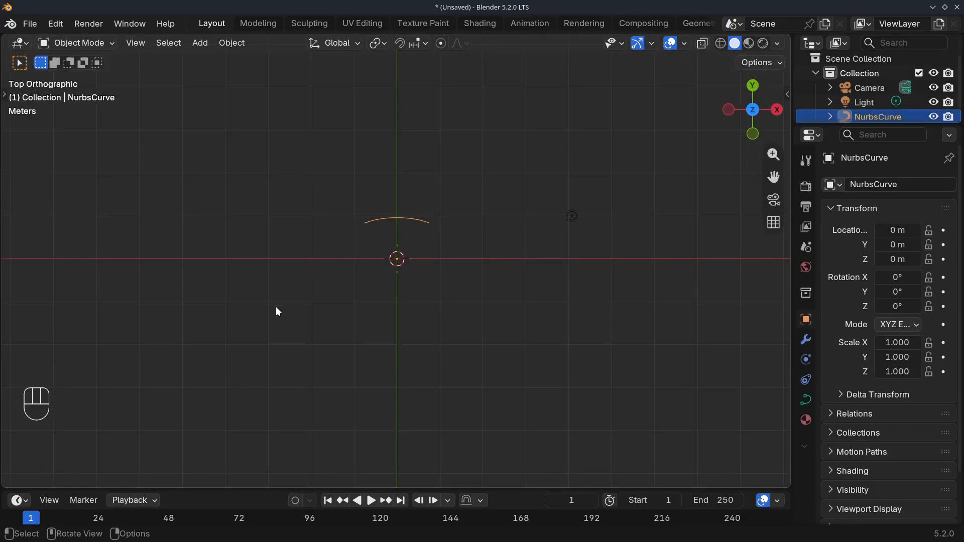
{"action": "key", "text": "Tab"}
{"action": "scroll", "coordinate": [321, 283], "scroll_direction": "up", "scroll_amount": 1}
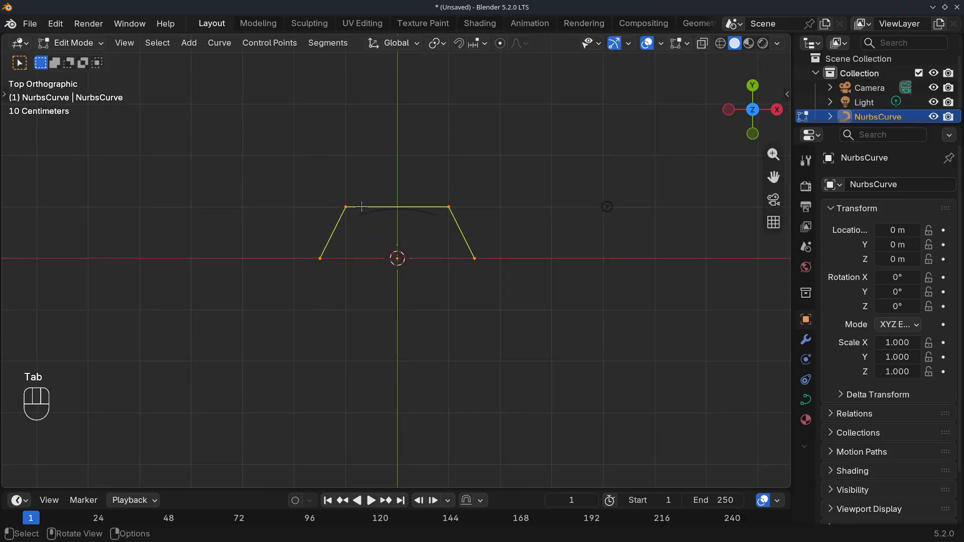
{"action": "scroll", "coordinate": [377, 251], "scroll_direction": "up", "scroll_amount": 1}
{"action": "middle_click_drag", "start_coordinate": [376, 251], "coordinate": [370, 284], "text": "shift"}
{"action": "scroll", "coordinate": [366, 283], "scroll_direction": "down", "scroll_amount": 1}
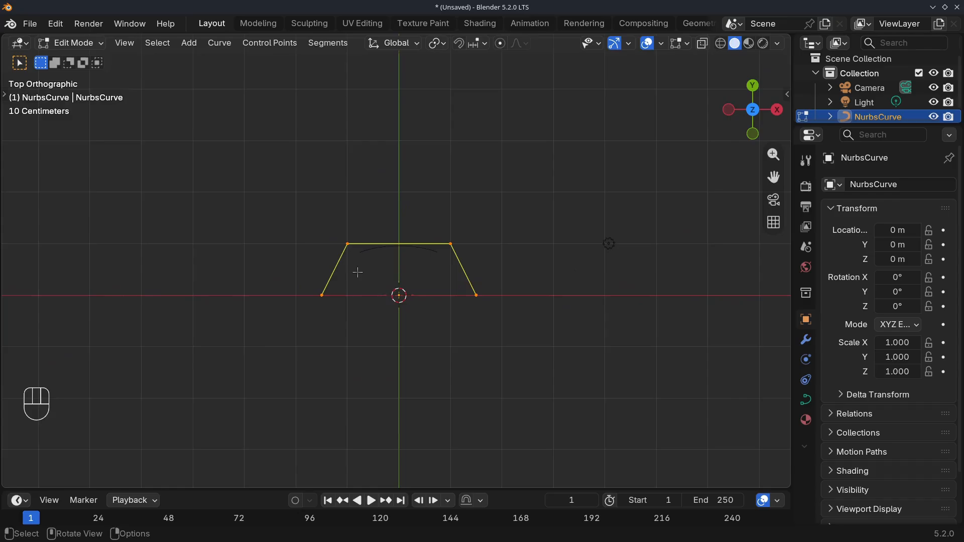
{"action": "left_click", "coordinate": [321, 295]}
{"action": "scroll", "coordinate": [295, 297], "scroll_direction": "up", "scroll_amount": 1}
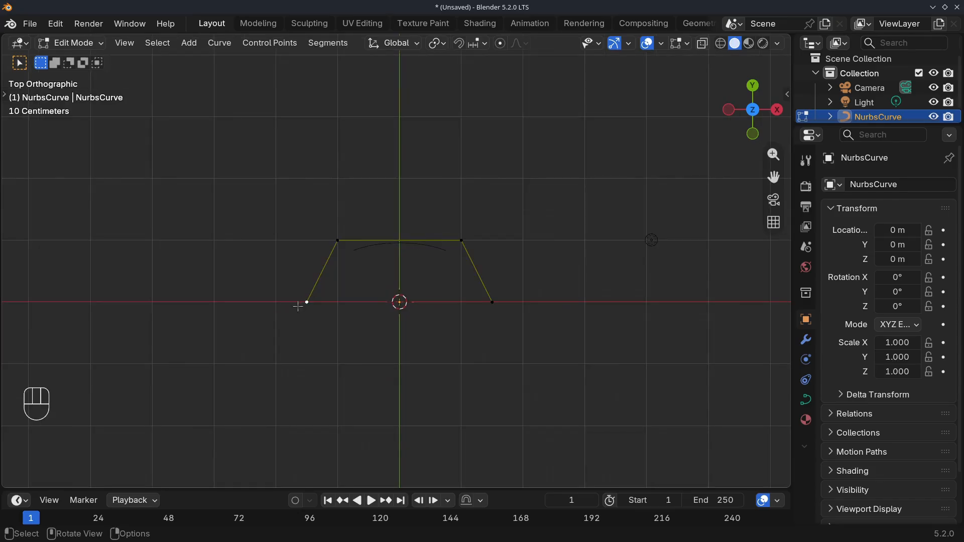
{"action": "key", "text": "g"}
{"action": "left_click", "coordinate": [284, 265]}
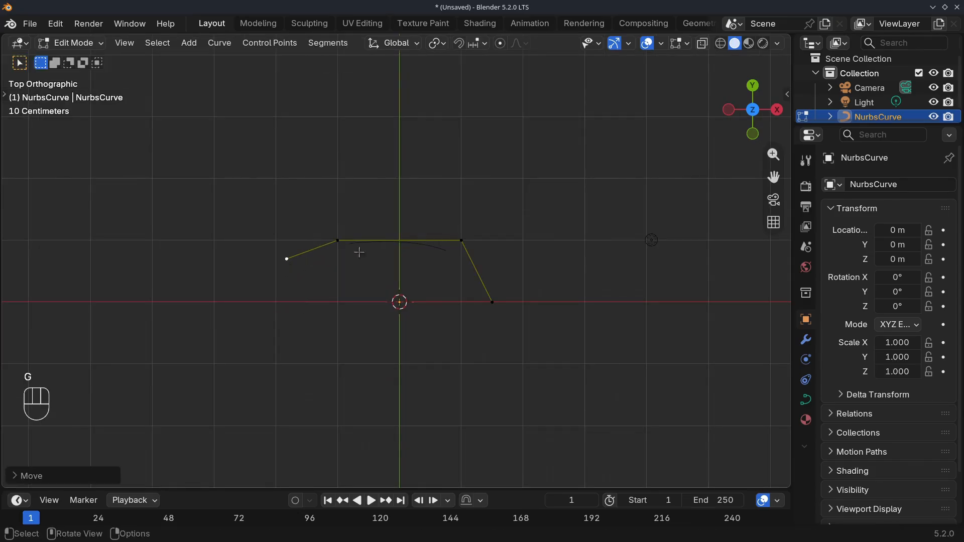
Step: Move the upper +X control point about 1.7 m beside the other upper point, and the +X end point just below the origin
{"action": "left_click", "coordinate": [462, 240]}
{"action": "key", "text": "g"}
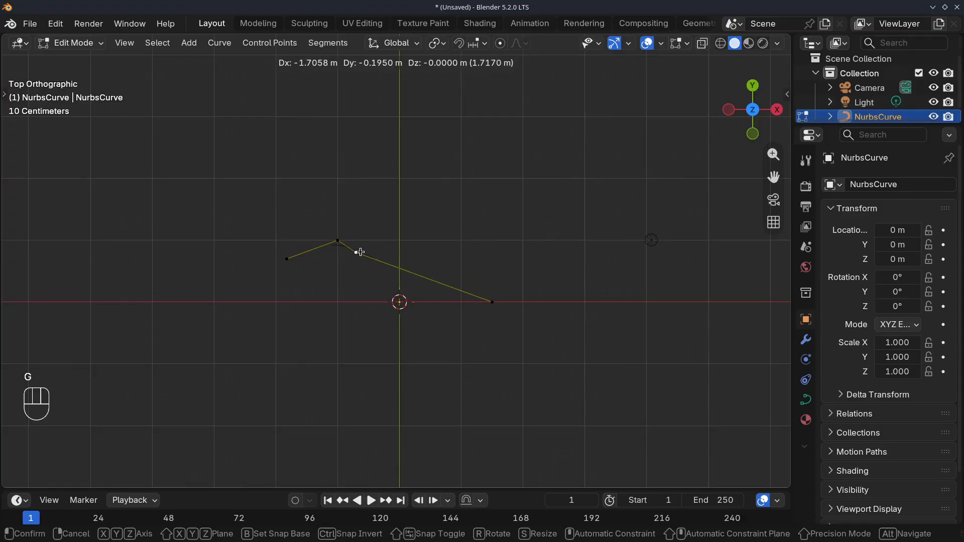
{"action": "left_click", "coordinate": [360, 252]}
{"action": "left_click", "coordinate": [492, 303]}
{"action": "key", "text": "g"}
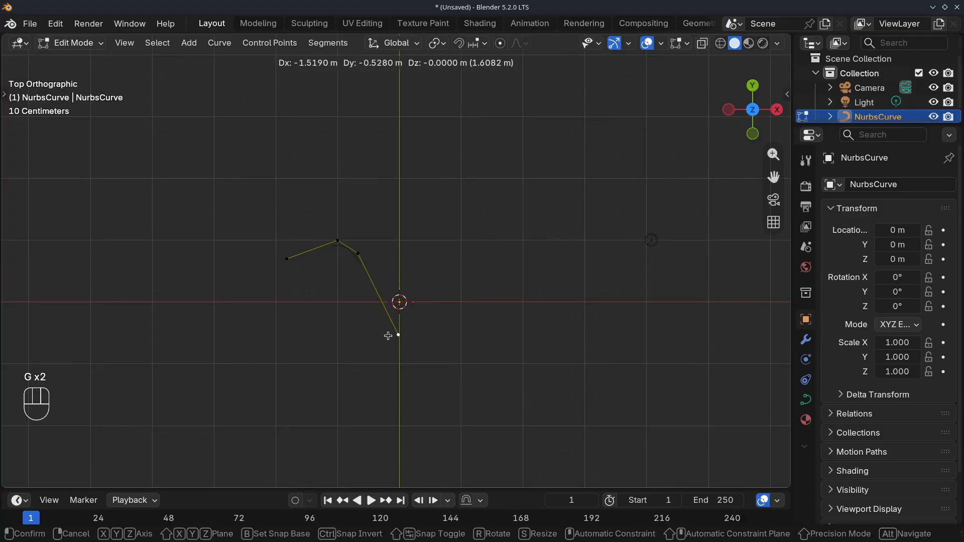
{"action": "left_click", "coordinate": [403, 336]}
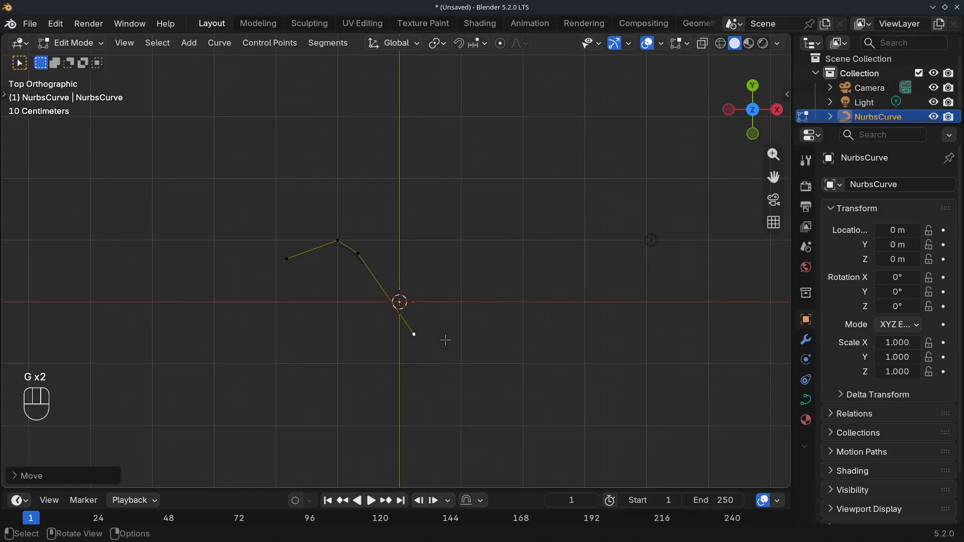
Step: Extrude four more control points from the curve's end toward +X in a wavy descending line, and return to Object Mode
{"action": "key", "text": "e"}
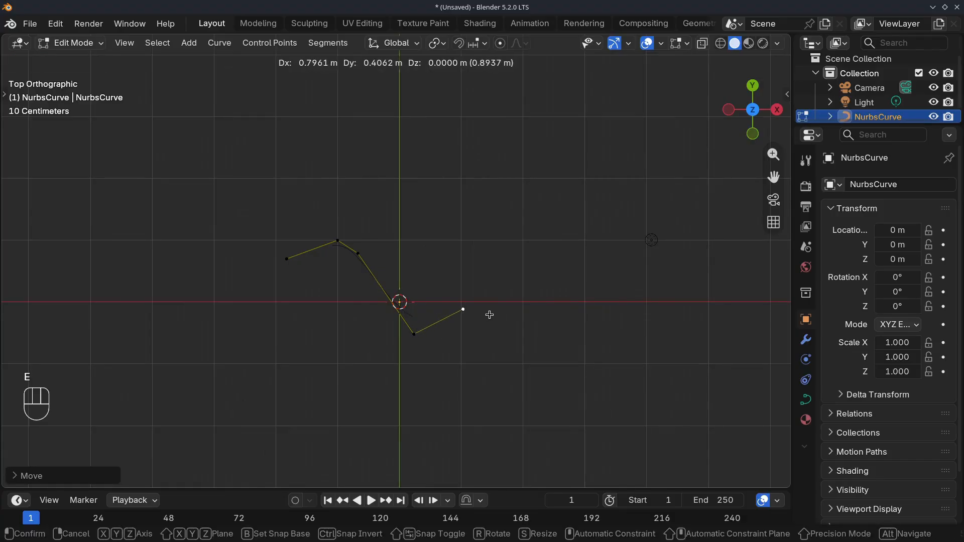
{"action": "left_click", "coordinate": [491, 314]}
{"action": "key", "text": "e"}
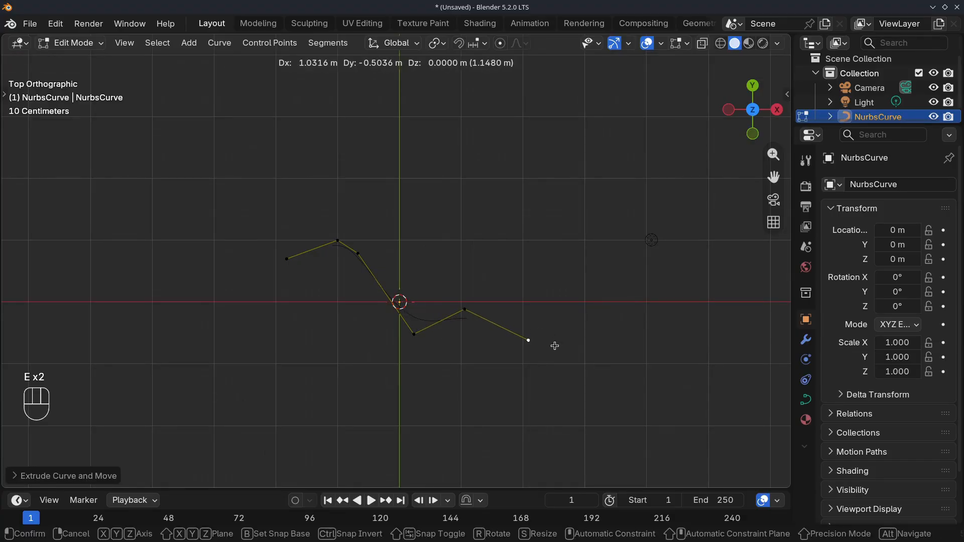
{"action": "left_click", "coordinate": [555, 346]}
{"action": "key", "text": "e"}
{"action": "left_click", "coordinate": [600, 435]}
{"action": "key", "text": "e"}
{"action": "left_click", "coordinate": [747, 368]}
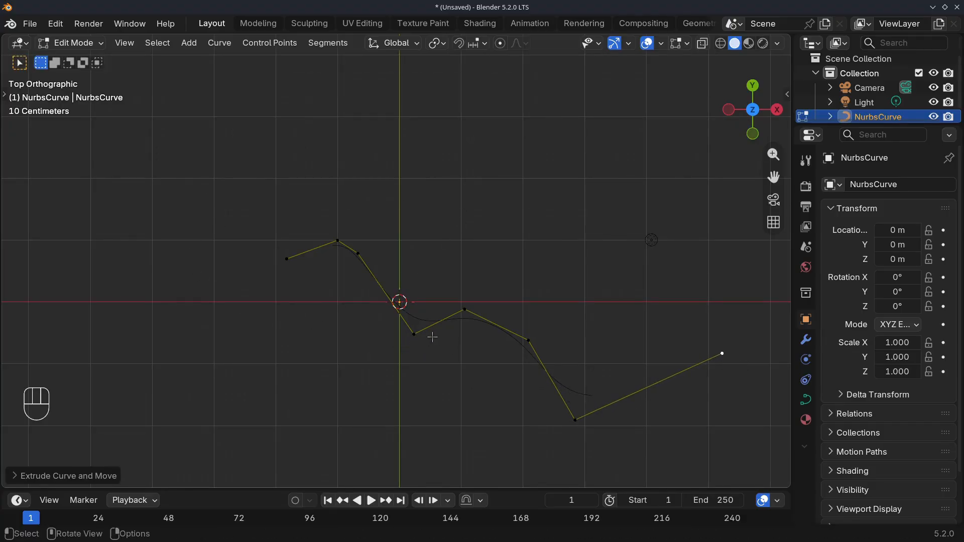
{"action": "middle_click_drag", "start_coordinate": [437, 326], "coordinate": [312, 338], "text": "shift"}
{"action": "scroll", "coordinate": [312, 338], "scroll_direction": "up", "scroll_amount": 2}
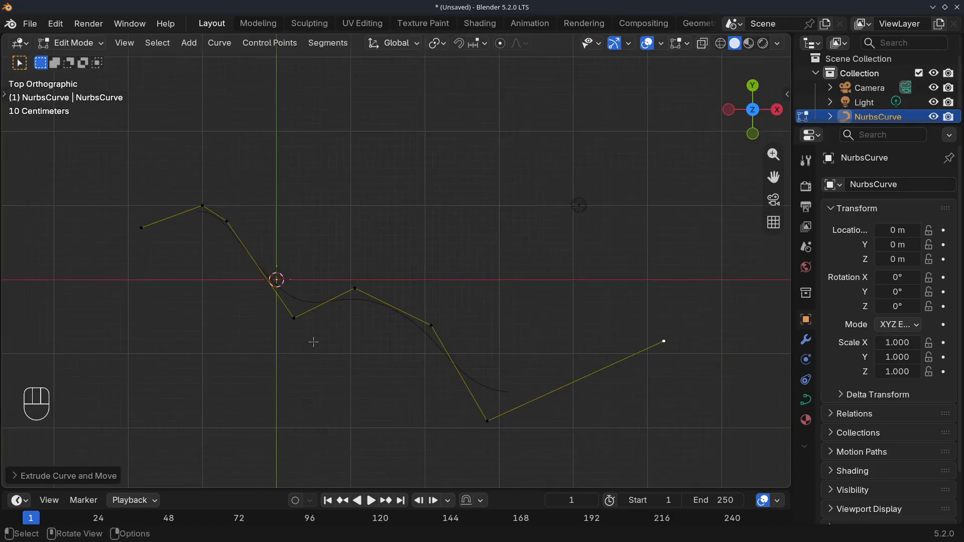
{"action": "key", "text": "Tab"}
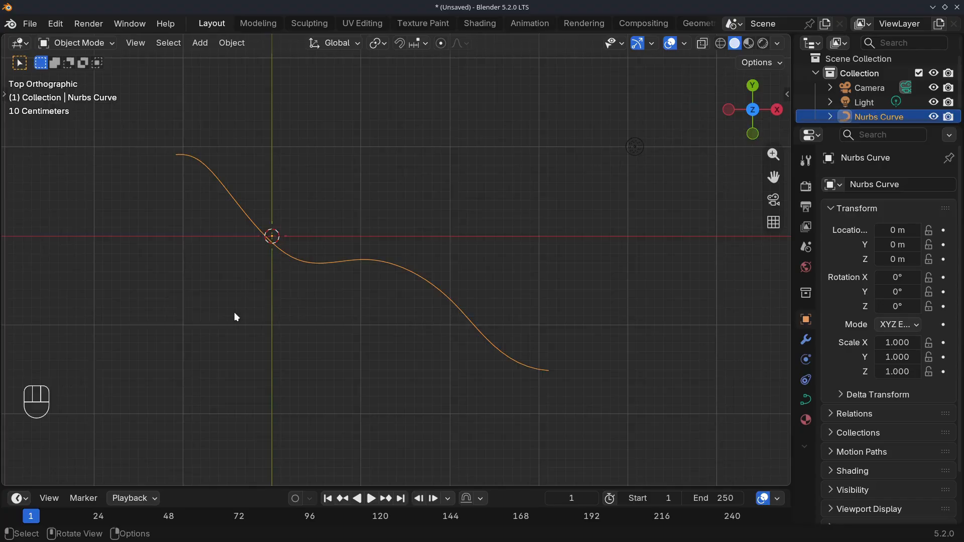
Step: Rename the curve object to "Slide Spine"
{"action": "key", "text": "F2"}
{"action": "type", "text": "Sl"}
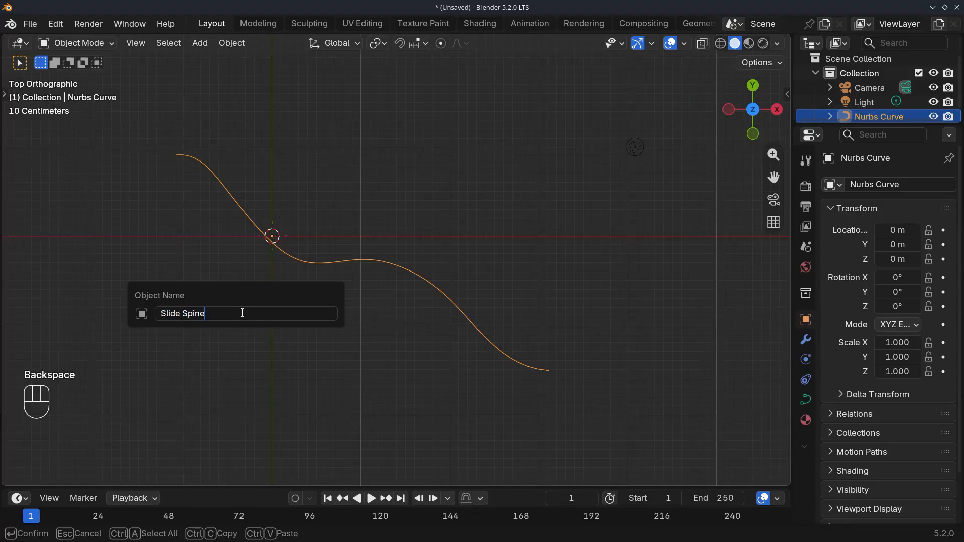
{"action": "type", "text": "ide Spine"}
{"action": "key", "text": "Return"}
Step: Rotate the curve 90° about the X axis so it stands upright, and deselect it
{"action": "middle_click_drag", "start_coordinate": [242, 312], "coordinate": [204, 297]}
{"action": "key", "text": "r"}
{"action": "key", "text": "x"}
{"action": "key", "text": "KP_9"}
{"action": "key", "text": "KP_0"}
{"action": "key", "text": "KP_Enter"}
{"action": "left_click", "coordinate": [203, 297]}
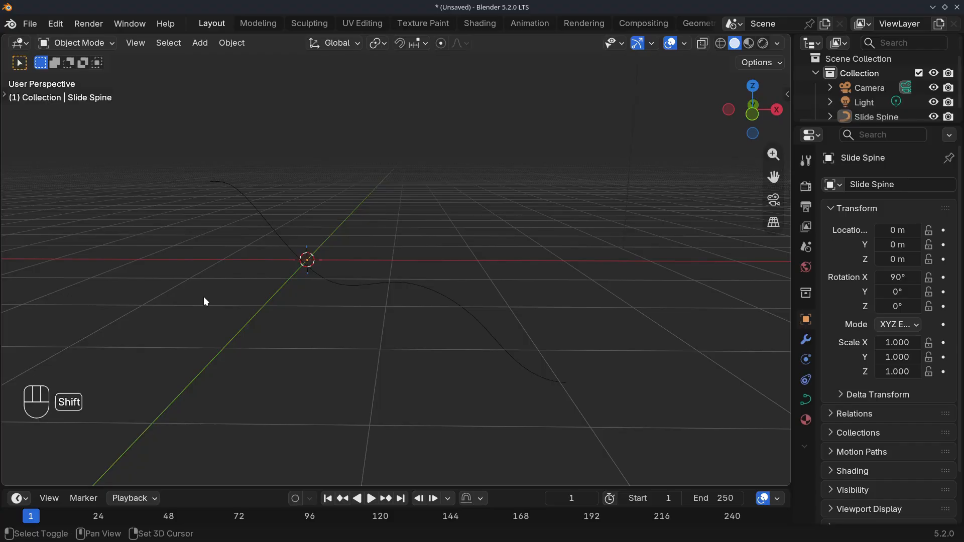
Step: Add a cube at the origin and turn on X-ray display
{"action": "key", "text": "shift+a"}
{"action": "type", "text": "cube"}
{"action": "key", "text": "Return"}
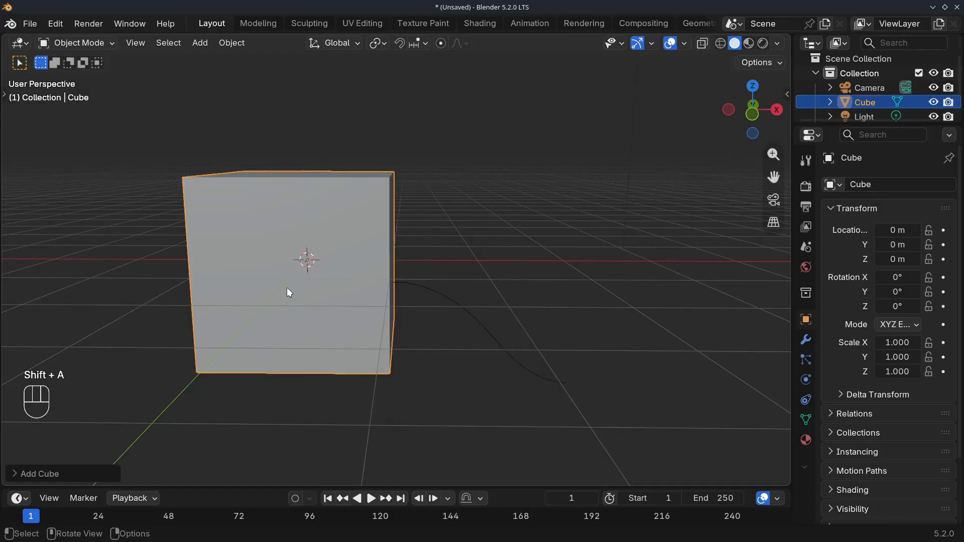
{"action": "middle_click_drag", "start_coordinate": [288, 290], "coordinate": [284, 233]}
{"action": "key", "text": "alt+z"}
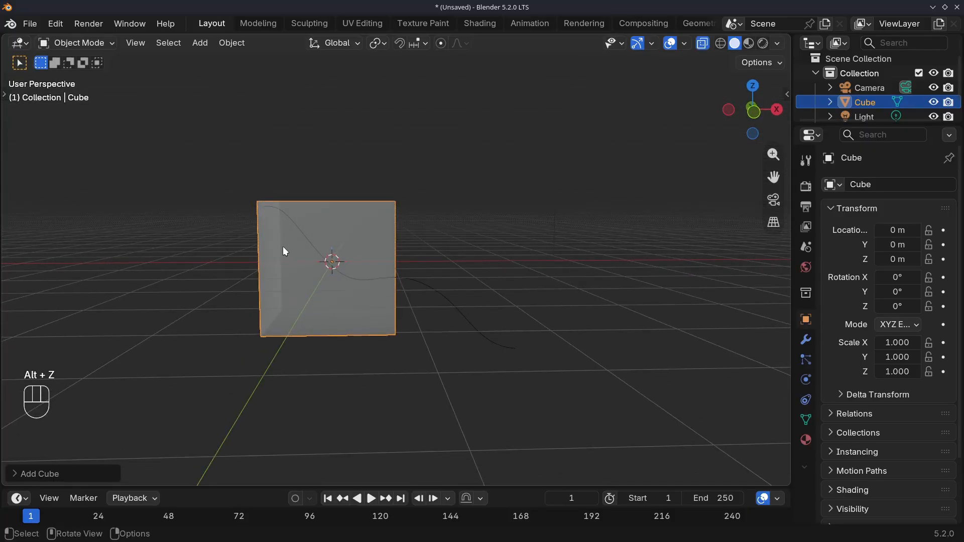
Step: In Edit Mode, stretch the cube's mesh along X by a factor of about 2.44, and return to Object Mode
{"action": "key", "text": "Tab"}
{"action": "key", "text": "s"}
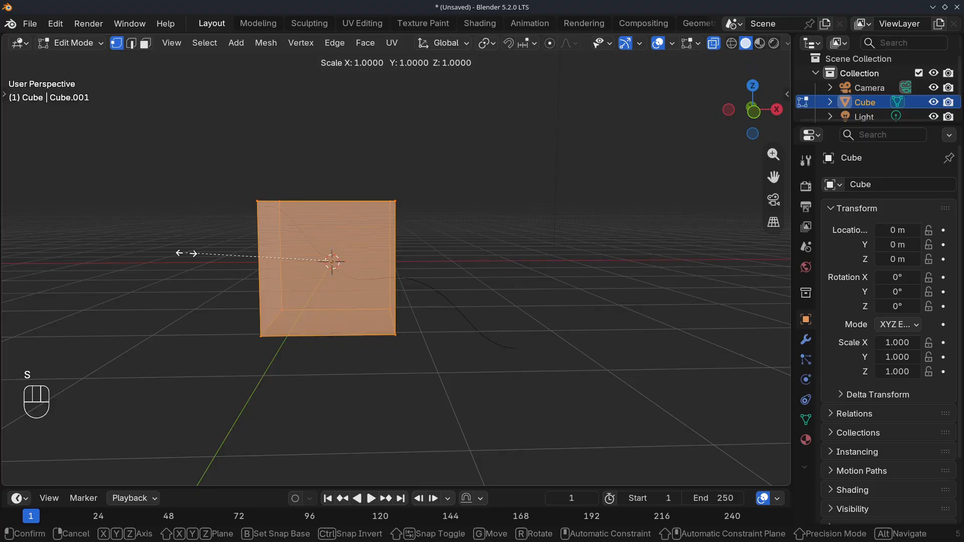
{"action": "key", "text": "x"}
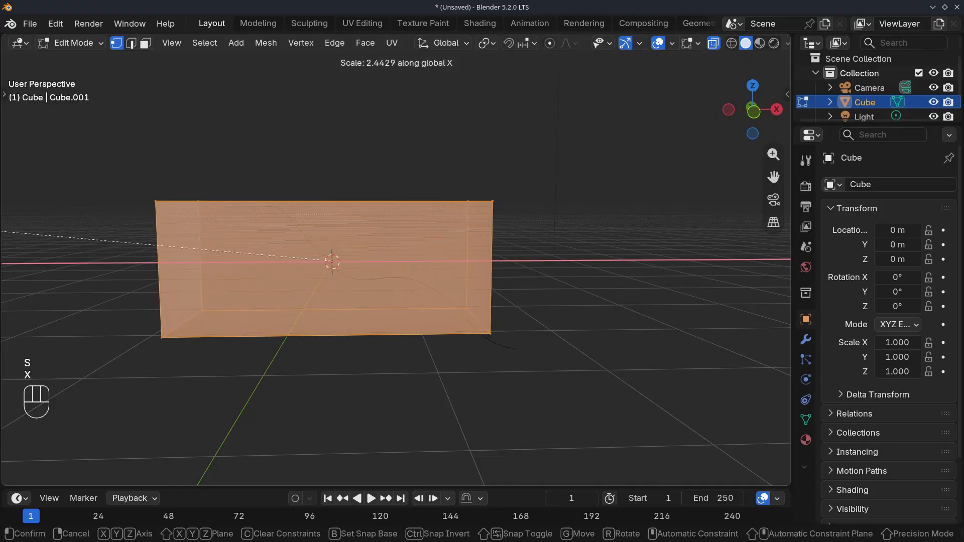
{"action": "left_click", "coordinate": [762, 230]}
{"action": "key", "text": "Tab"}
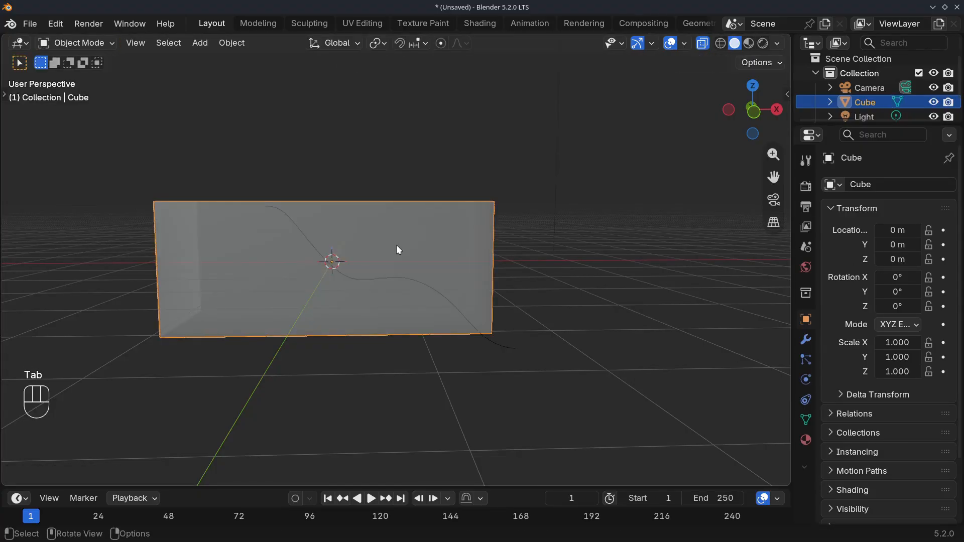
Step: Move the stretched cube about 0.99 m along X so it covers more of the curve
{"action": "key", "text": "g"}
{"action": "key", "text": "x"}
{"action": "left_click", "coordinate": [457, 243]}
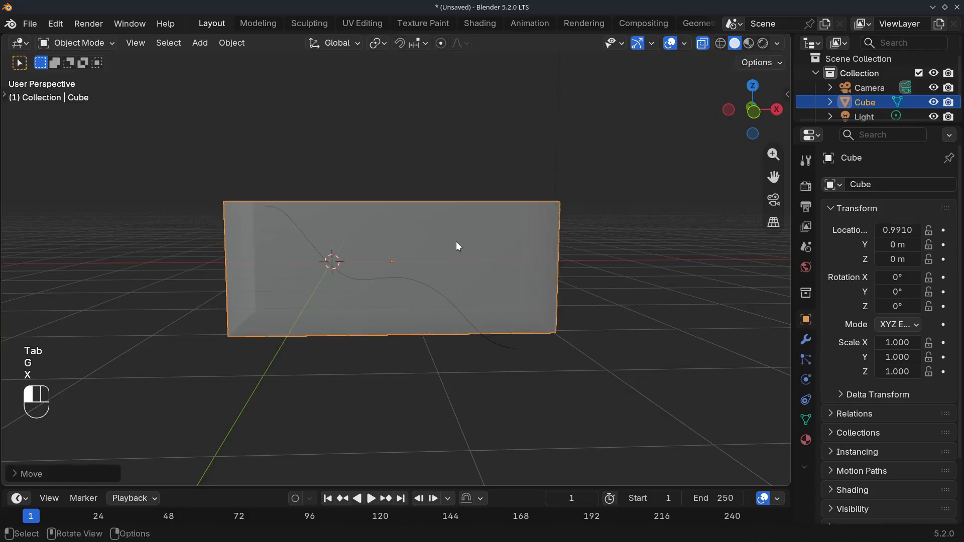
Step: In Edit Mode, flatten the box's mesh along Z into a thin slab
{"action": "middle_click_drag", "start_coordinate": [452, 246], "coordinate": [304, 266]}
{"action": "key", "text": "Tab"}
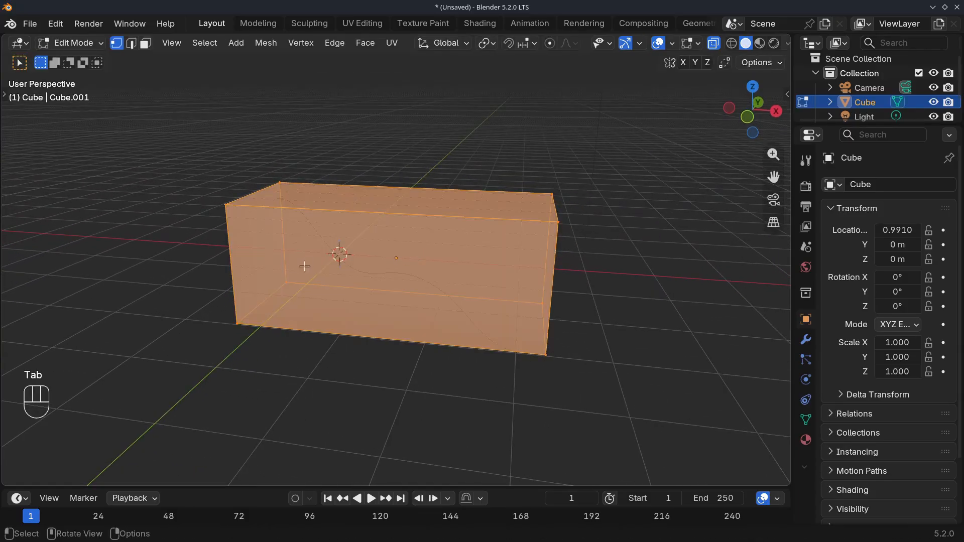
{"action": "key", "text": "s"}
{"action": "key", "text": "z"}
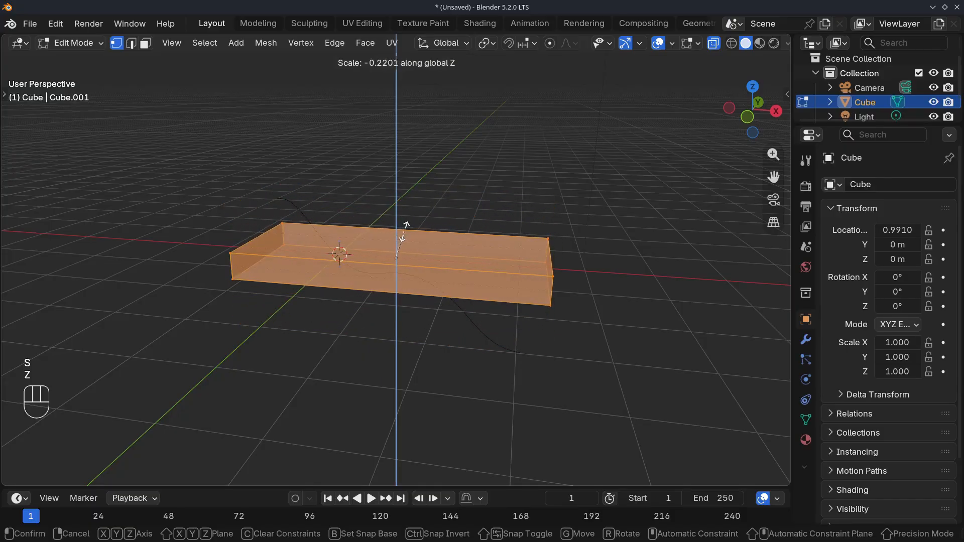
{"action": "left_click", "coordinate": [398, 248]}
Step: Narrow the slab's mesh along Y to a factor of about 0.63, and return to Object Mode with X-ray off
{"action": "middle_click_drag", "start_coordinate": [397, 249], "coordinate": [291, 269]}
{"action": "key", "text": "s"}
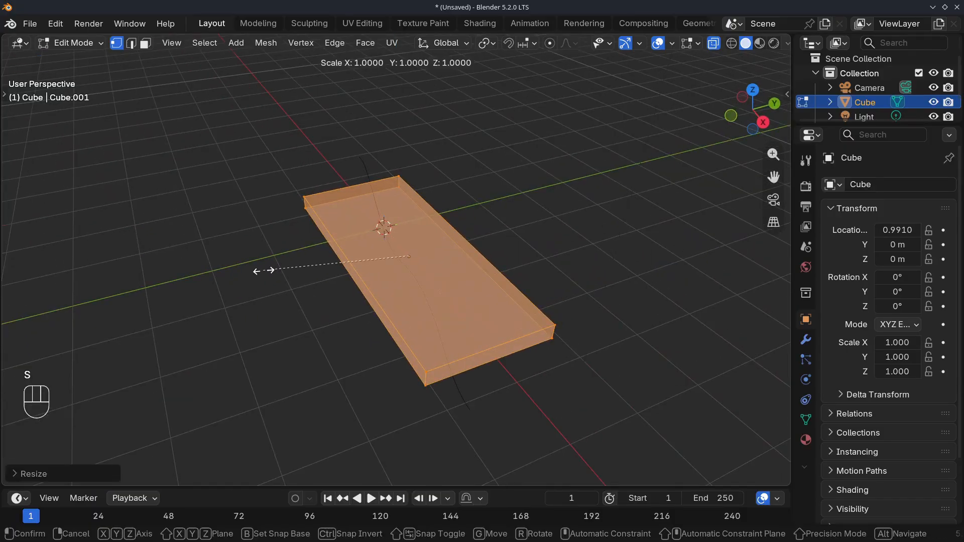
{"action": "key", "text": "y"}
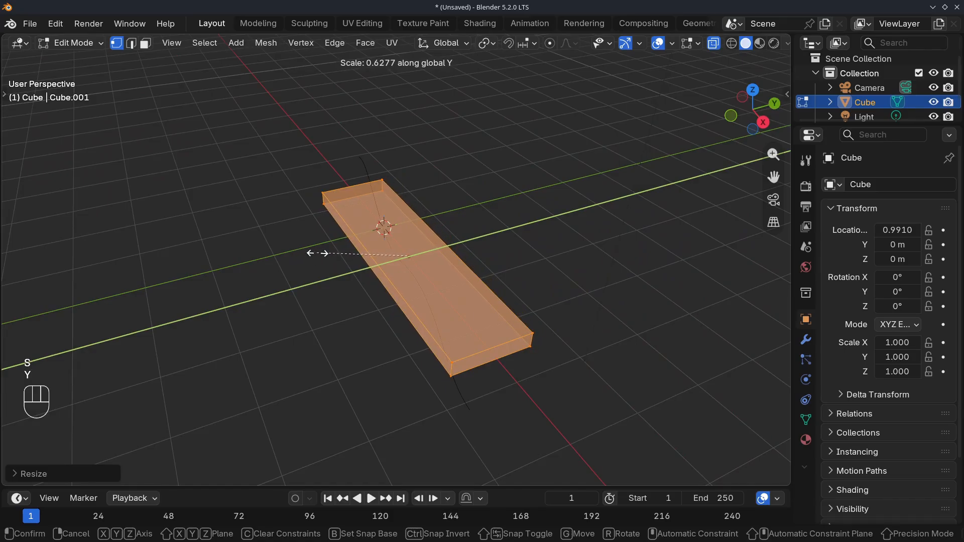
{"action": "left_click", "coordinate": [316, 254]}
{"action": "middle_click_drag", "start_coordinate": [320, 288], "coordinate": [363, 269]}
{"action": "key", "text": "Tab"}
{"action": "key", "text": "alt+z"}
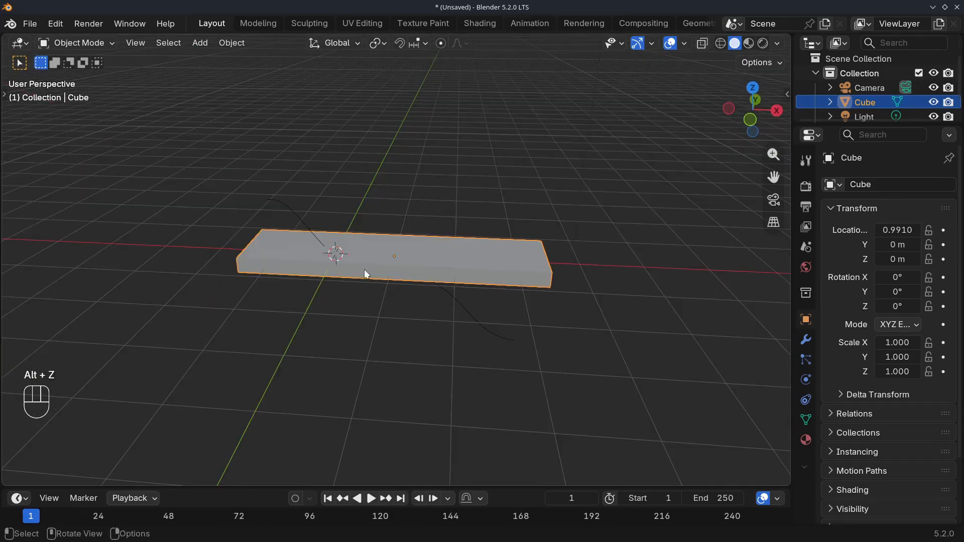
Step: Add a Curve modifier to the slab
{"action": "left_click", "coordinate": [804, 339]}
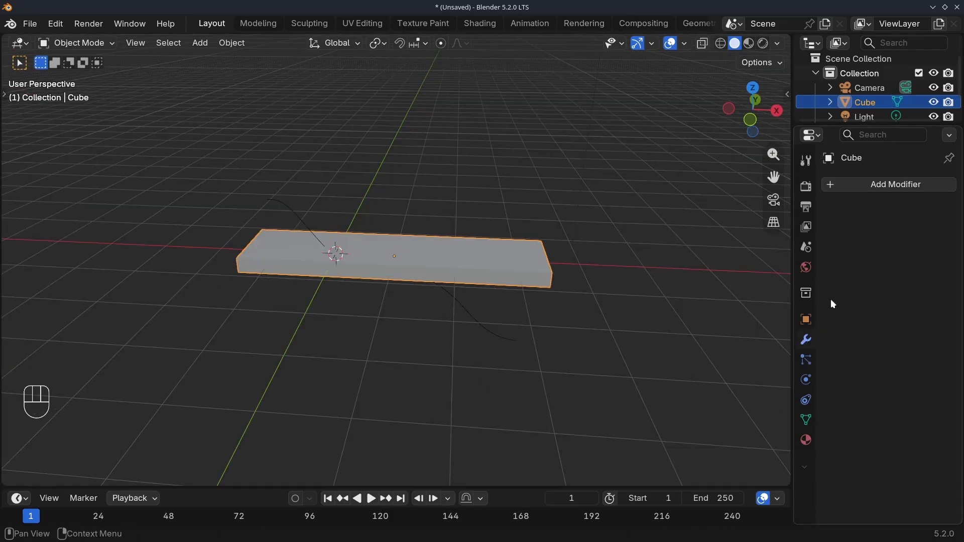
{"action": "left_click", "coordinate": [833, 186]}
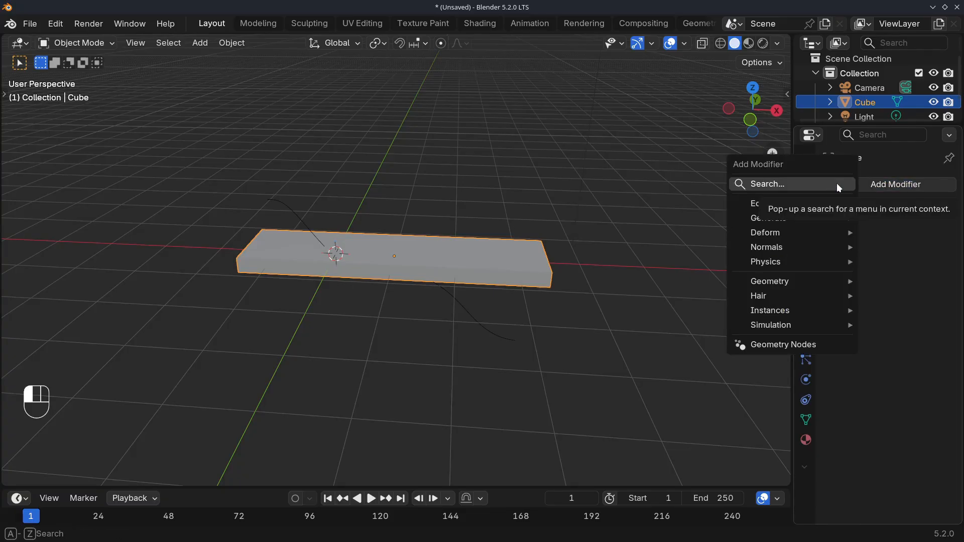
{"action": "type", "text": "curve"}
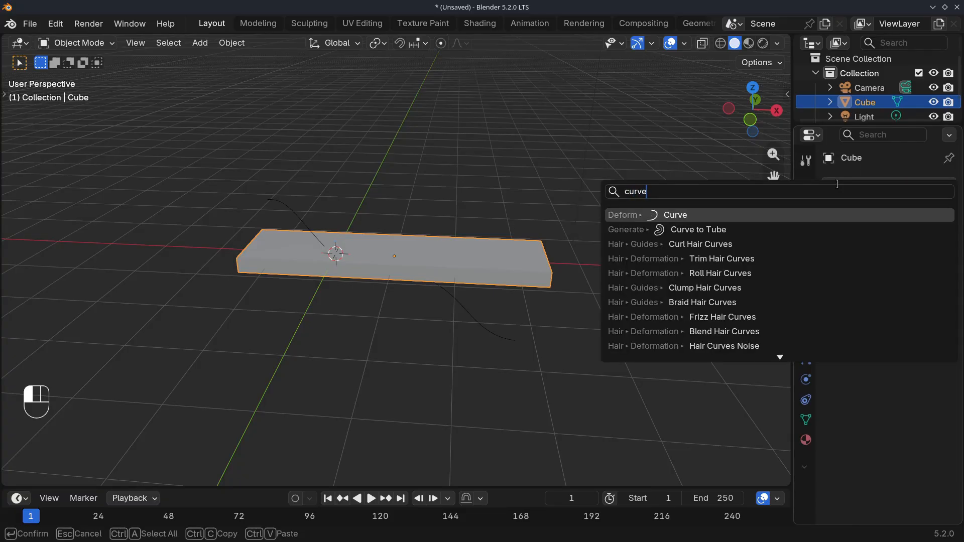
{"action": "key", "text": "Return"}
{"action": "key", "text": "ctrl+super"}
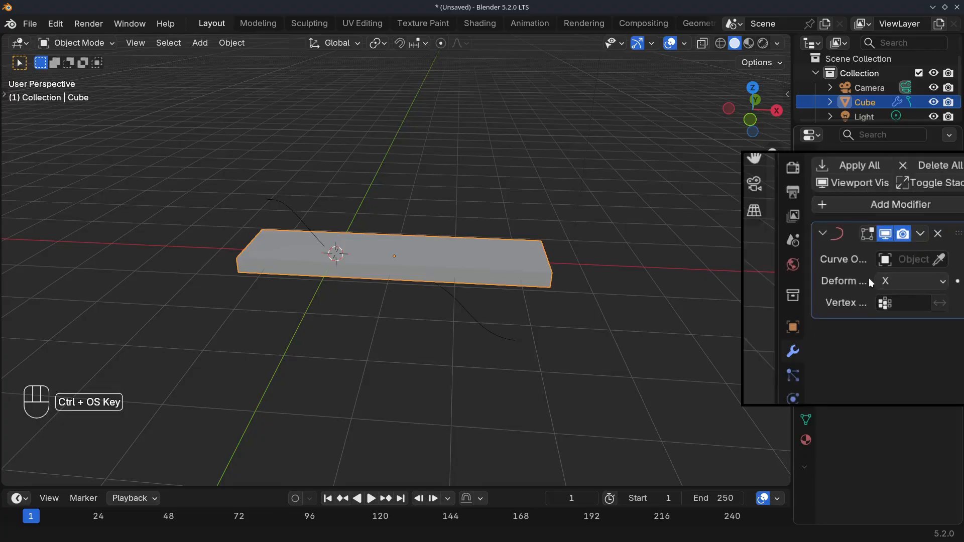
Step: Choose Slide Spine by name as the Curve modifier's curve object, and undo the assignment
{"action": "left_click", "coordinate": [904, 264]}
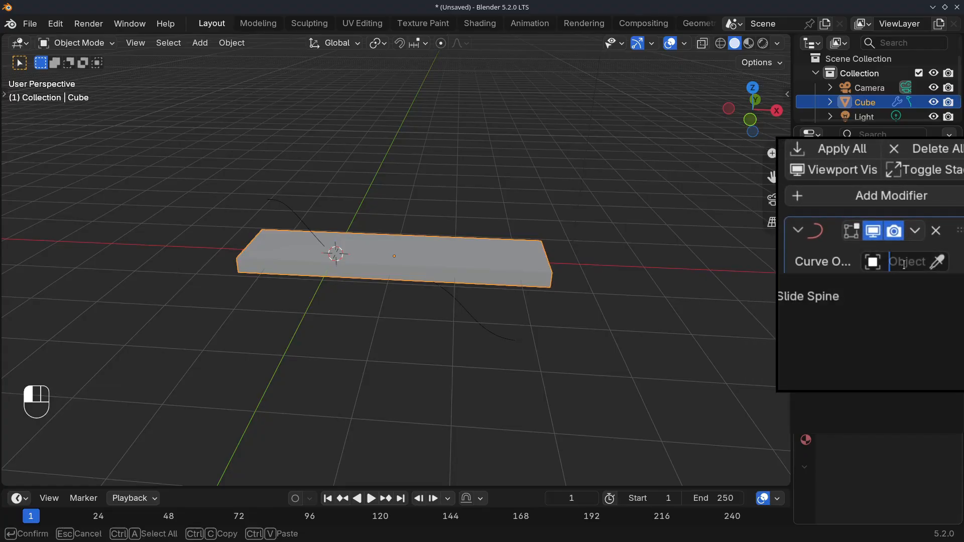
{"action": "left_click", "coordinate": [843, 286]}
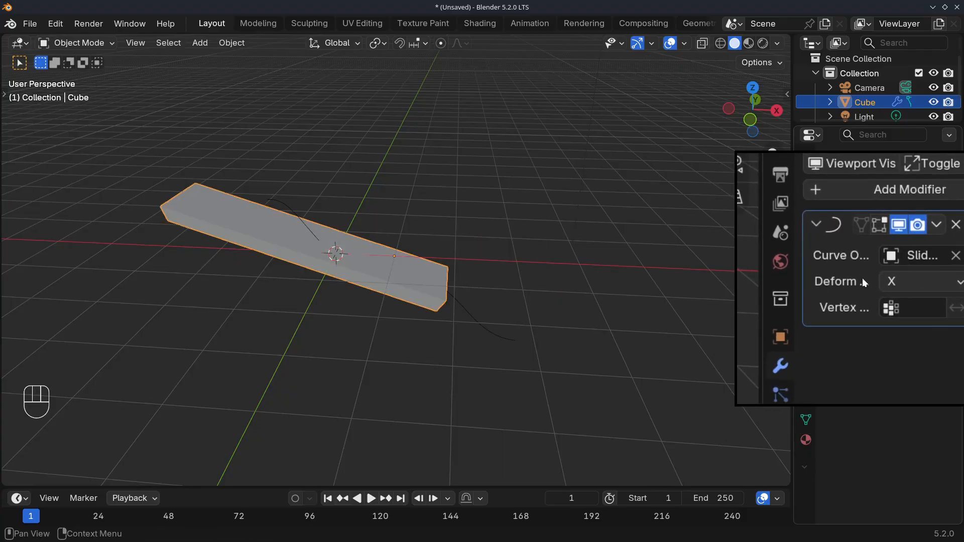
{"action": "key", "text": "ctrl"}
{"action": "key", "text": "ctrl+z"}
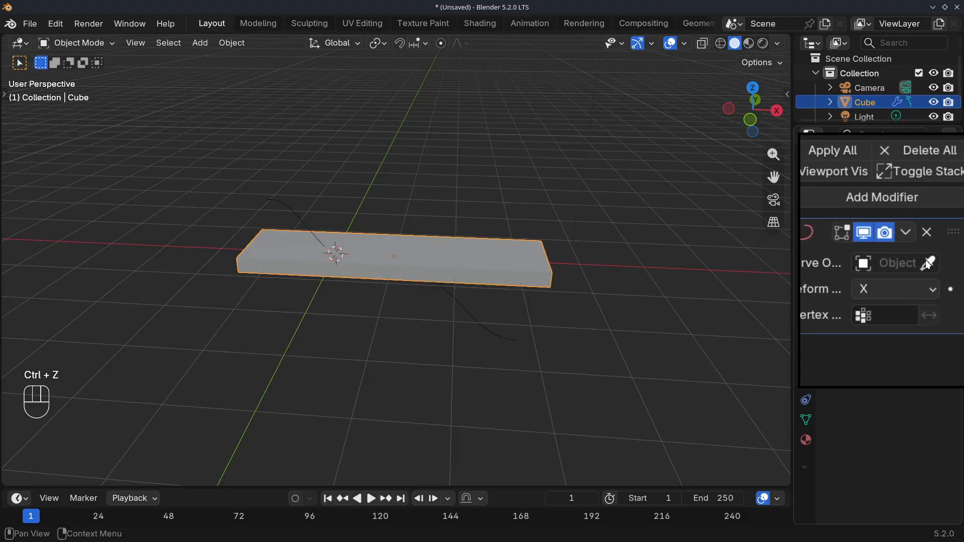
Step: Assign the slide spine as the Curve modifier's curve object by sampling the curve directly in the viewport
{"action": "left_click", "coordinate": [927, 264]}
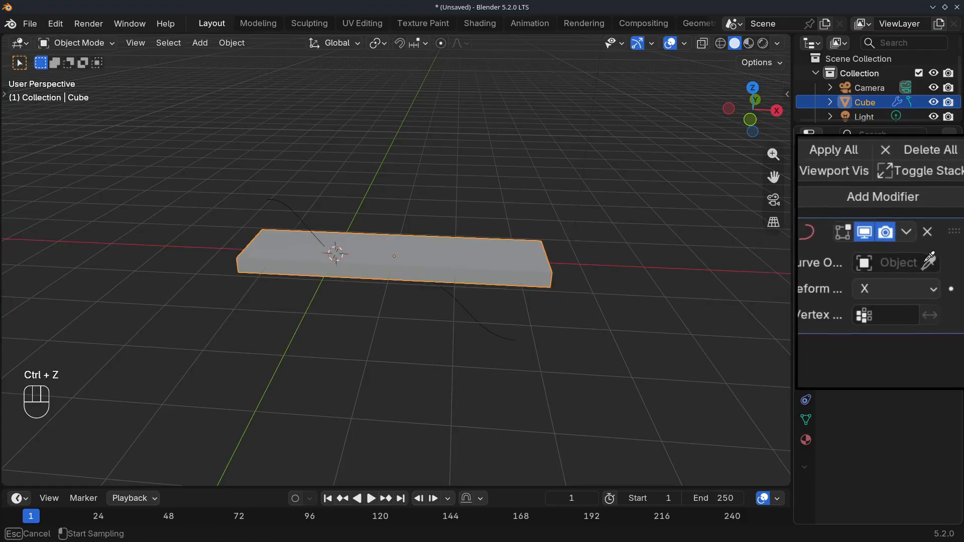
{"action": "left_click", "coordinate": [512, 330]}
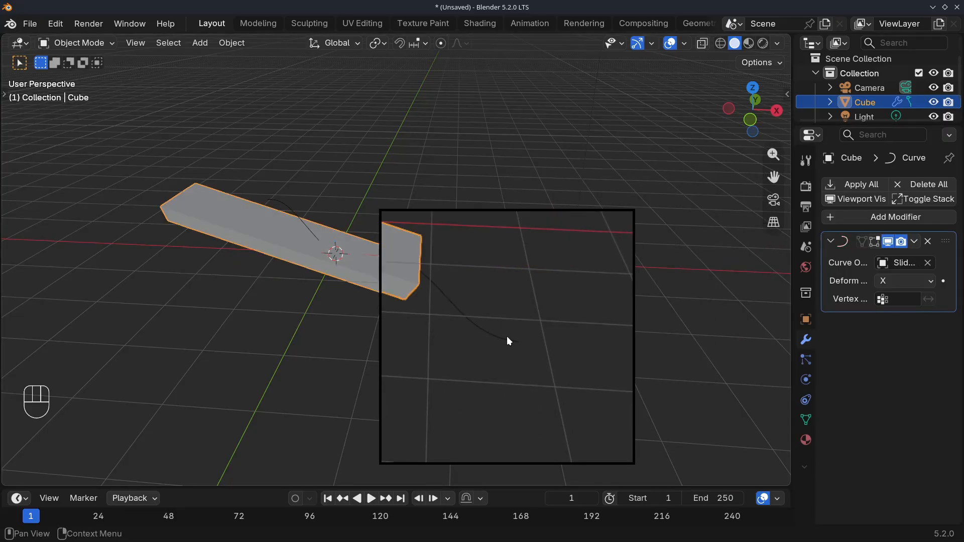
{"action": "left_click", "coordinate": [236, 234]}
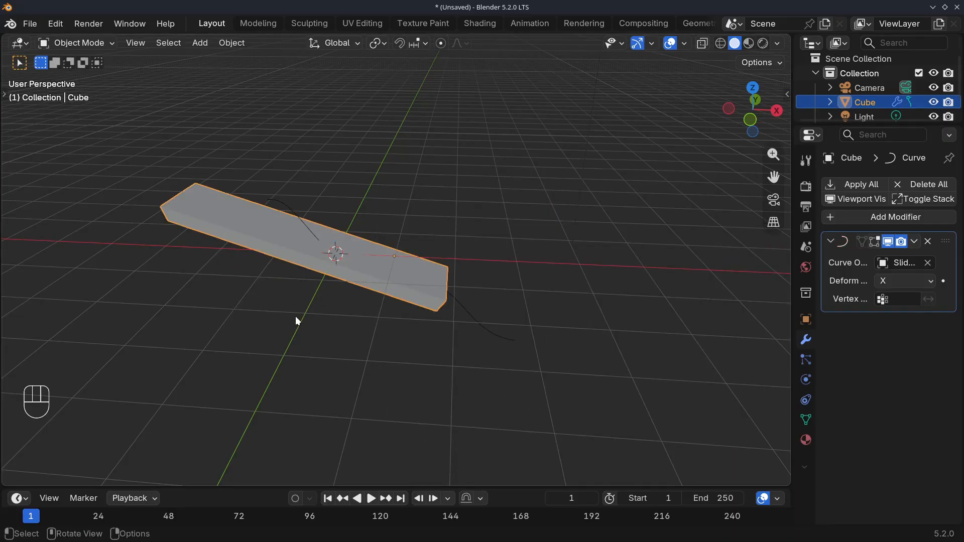
Step: Try sliding the undivided slab along X to test how it follows the spine curve
{"action": "key", "text": "g"}
{"action": "key", "text": "x"}
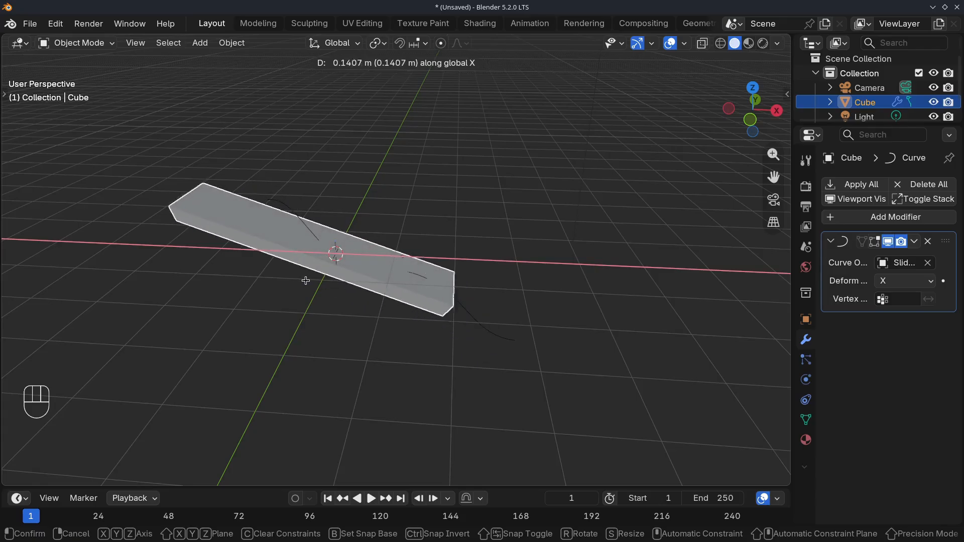
{"action": "left_click", "coordinate": [354, 300]}
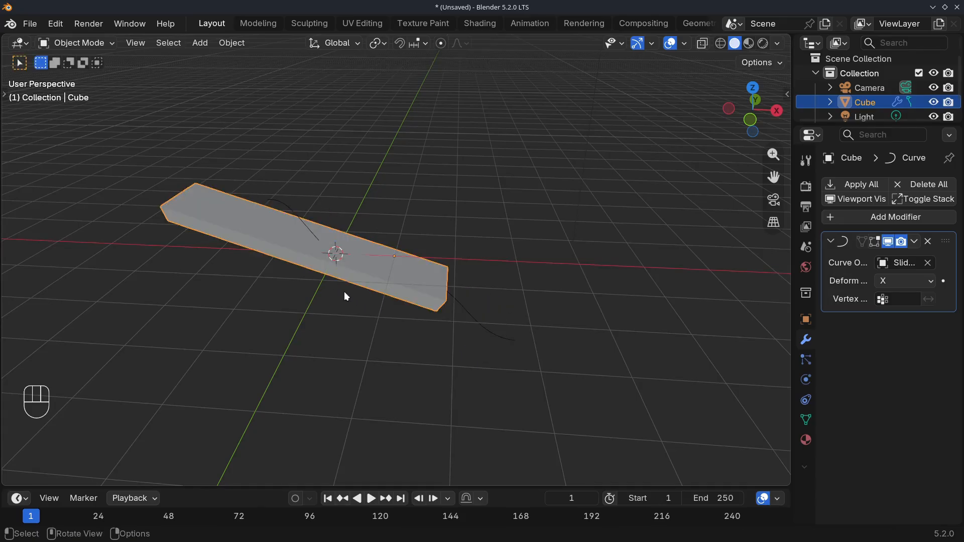
Step: In Edit Mode, subdivide the slab's whole mesh five times in succession, and return to Object Mode
{"action": "key", "text": "Tab"}
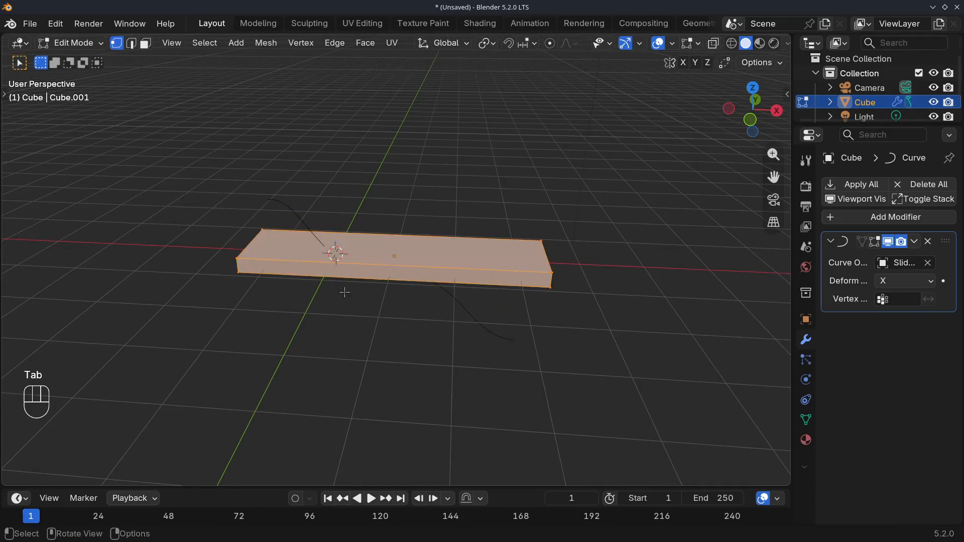
{"action": "right_click", "coordinate": [316, 250]}
{"action": "left_click", "coordinate": [220, 207]}
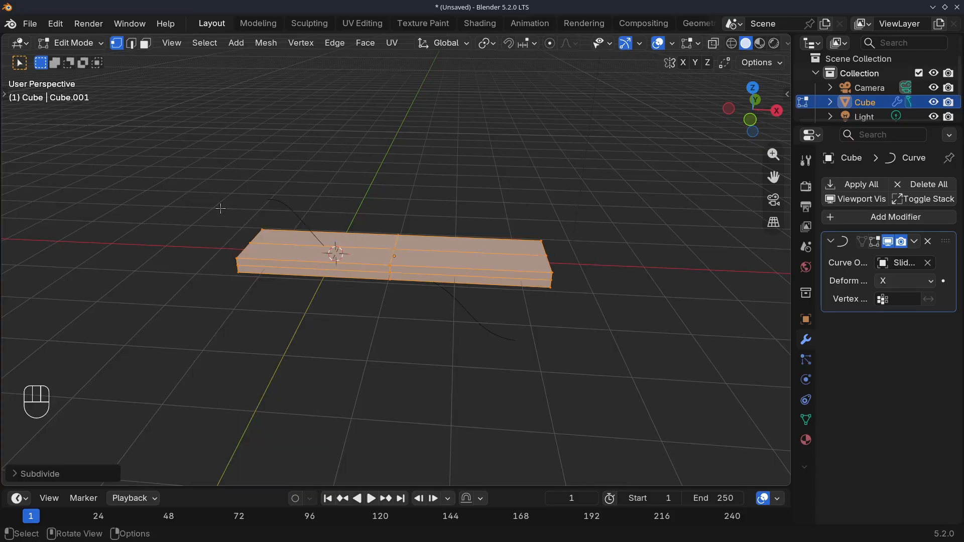
{"action": "key", "text": "shift"}
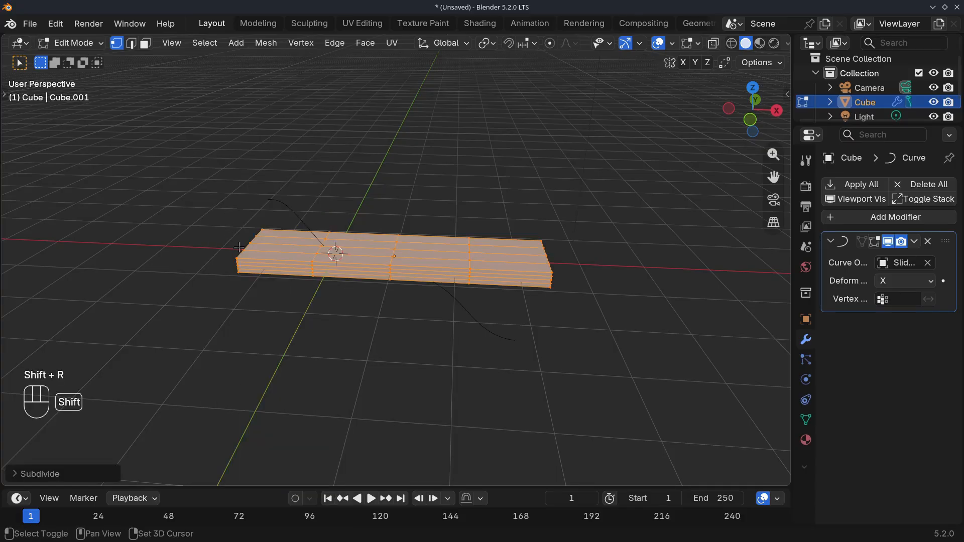
{"action": "key", "text": "shift+r"}
{"action": "key", "text": "shift+r"}
{"action": "key", "text": "shift+r"}
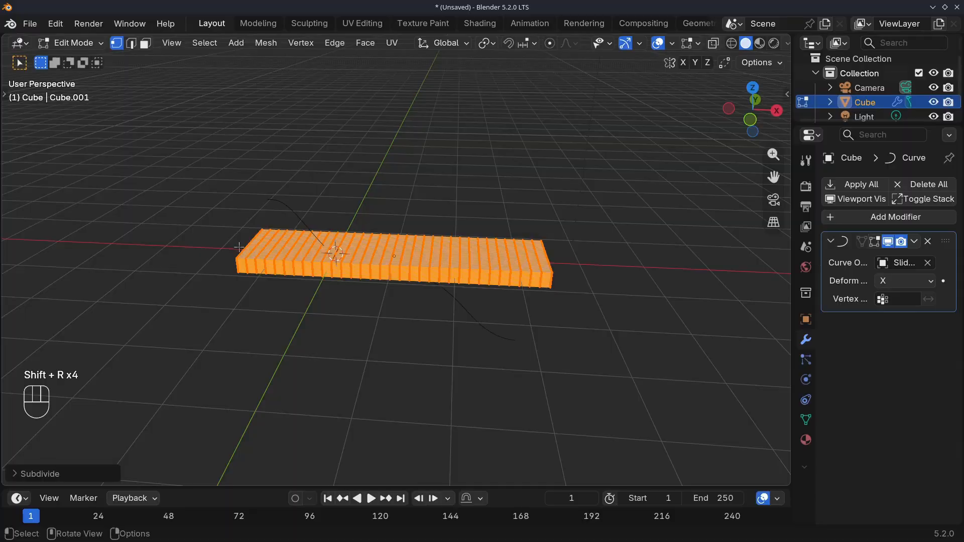
{"action": "scroll", "coordinate": [246, 246], "scroll_direction": "up", "scroll_amount": 2}
{"action": "key", "text": "Tab"}
{"action": "key", "text": "Tab"}
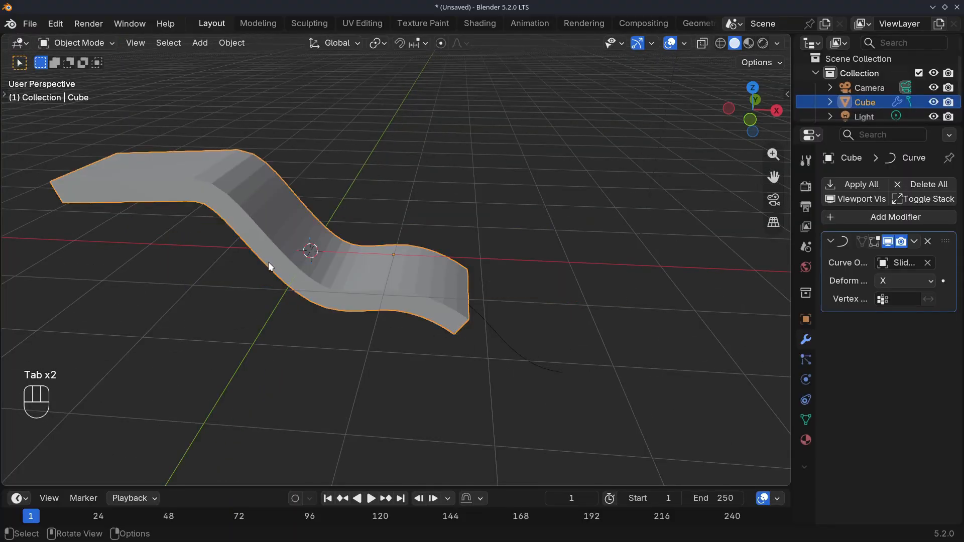
Step: Move the bent slab about 1.43 m along X so it sits further down the spine curve
{"action": "key", "text": "g"}
{"action": "key", "text": "x"}
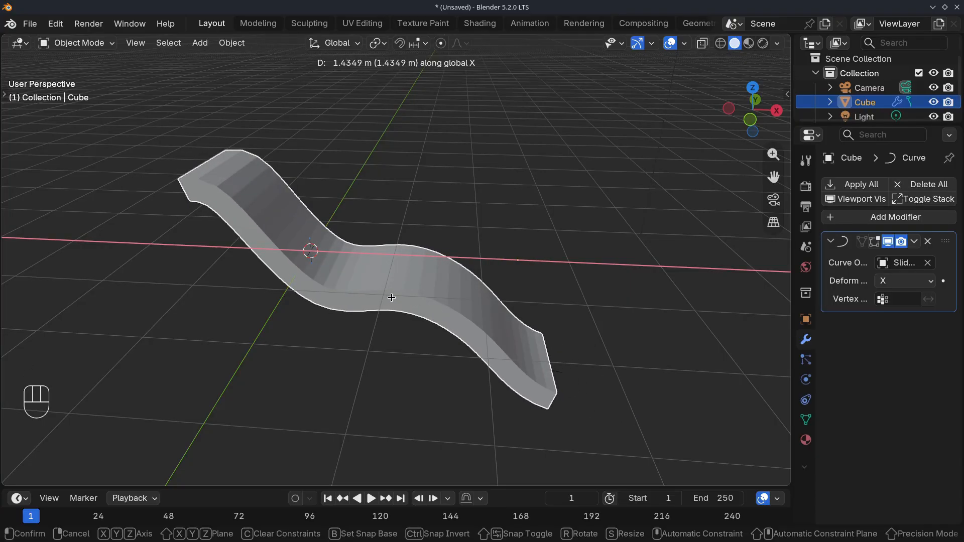
{"action": "left_click", "coordinate": [391, 296]}
Step: Apply Shade Auto Smooth to the bent slab
{"action": "middle_click_drag", "start_coordinate": [390, 296], "coordinate": [351, 270]}
{"action": "right_click", "coordinate": [343, 286]}
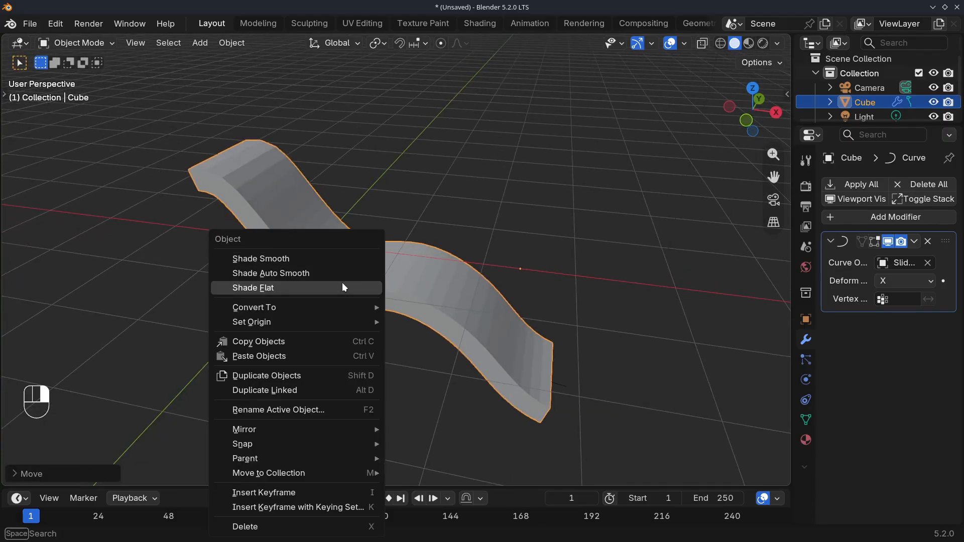
{"action": "left_click", "coordinate": [252, 273]}
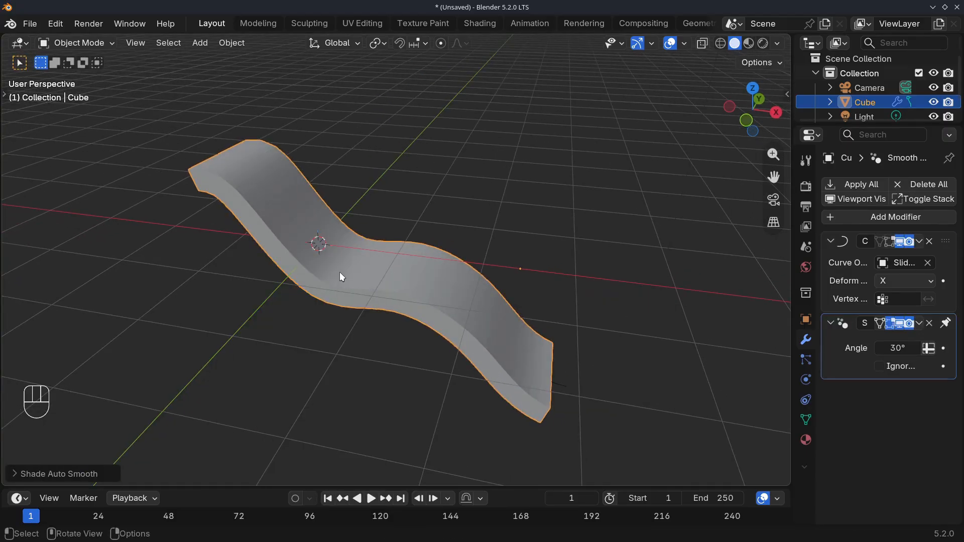
Step: In face select mode, extrude narrow strips of top faces along both long edges of the slab up about 0.19 m, and return to Object Mode
{"action": "key", "text": "Tab"}
{"action": "mouse_move", "coordinate": [323, 273]}
{"action": "middle_mouse_down"}
{"action": "mouse_move", "coordinate": [341, 271]}
{"action": "mouse_move", "coordinate": [330, 276]}
{"action": "middle_mouse_up"}
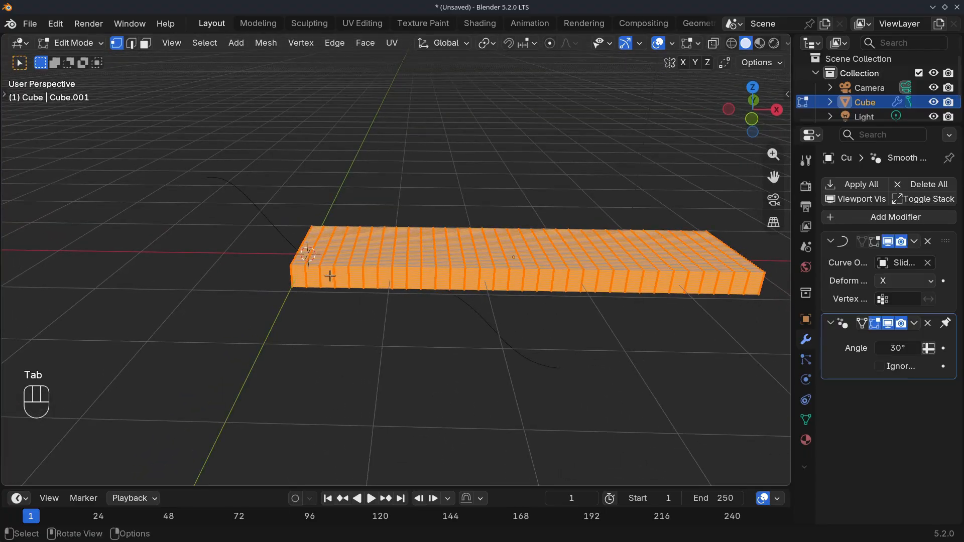
{"action": "left_click", "coordinate": [332, 326]}
{"action": "key", "text": "KP_7"}
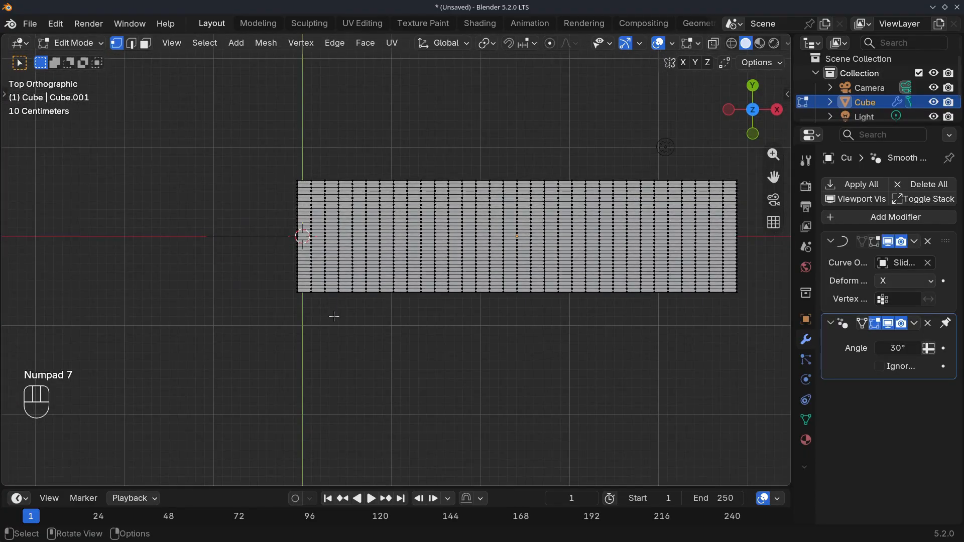
{"action": "key", "text": "3"}
{"action": "middle_click_drag", "start_coordinate": [340, 312], "coordinate": [221, 277], "text": "shift"}
{"action": "scroll", "coordinate": [142, 38], "scroll_direction": "up", "scroll_amount": 5, "text": "ctrl+super"}
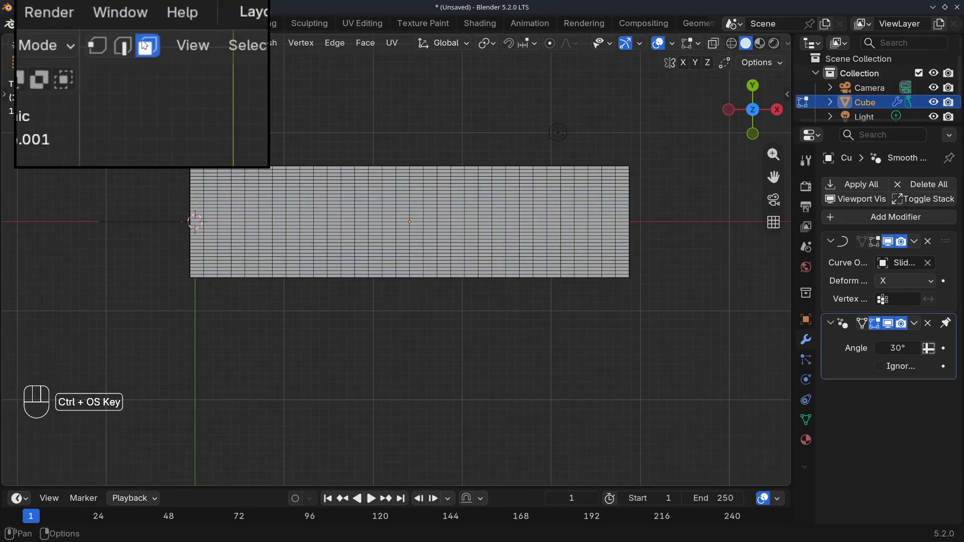
{"action": "scroll", "coordinate": [146, 44], "scroll_direction": "down", "scroll_amount": 5, "text": "ctrl+super"}
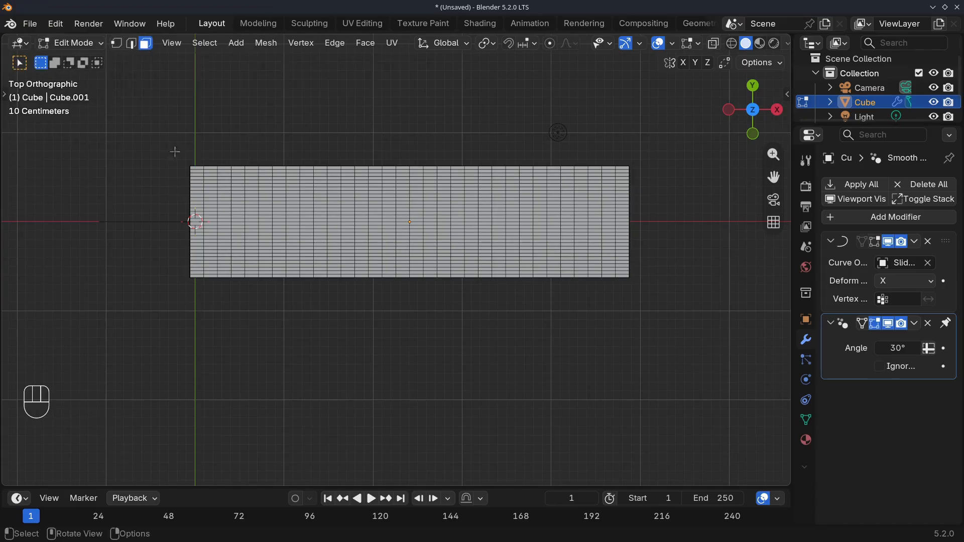
{"action": "left_click_drag", "start_coordinate": [180, 283], "coordinate": [640, 268]}
{"action": "left_click_drag", "start_coordinate": [181, 153], "coordinate": [637, 174], "text": "shift"}
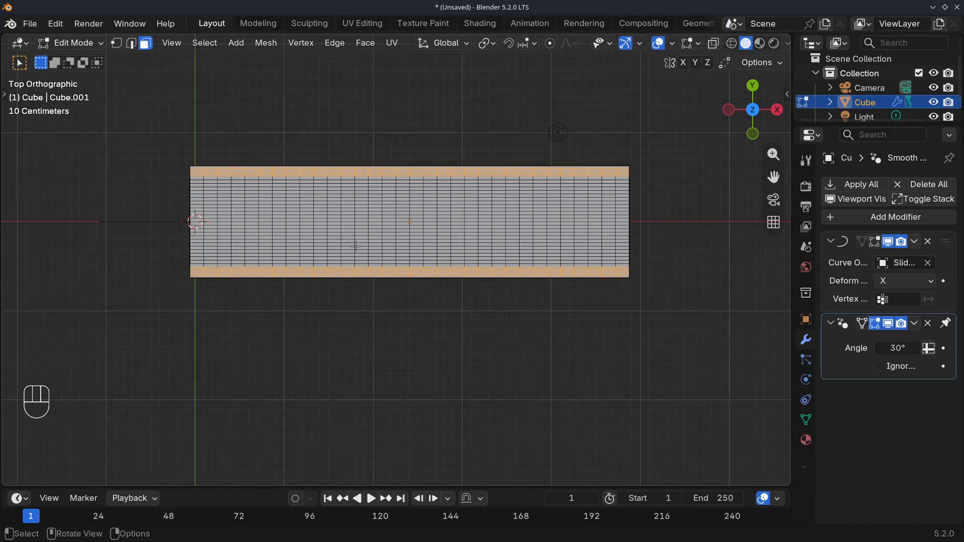
{"action": "middle_click_drag", "start_coordinate": [355, 246], "coordinate": [283, 265]}
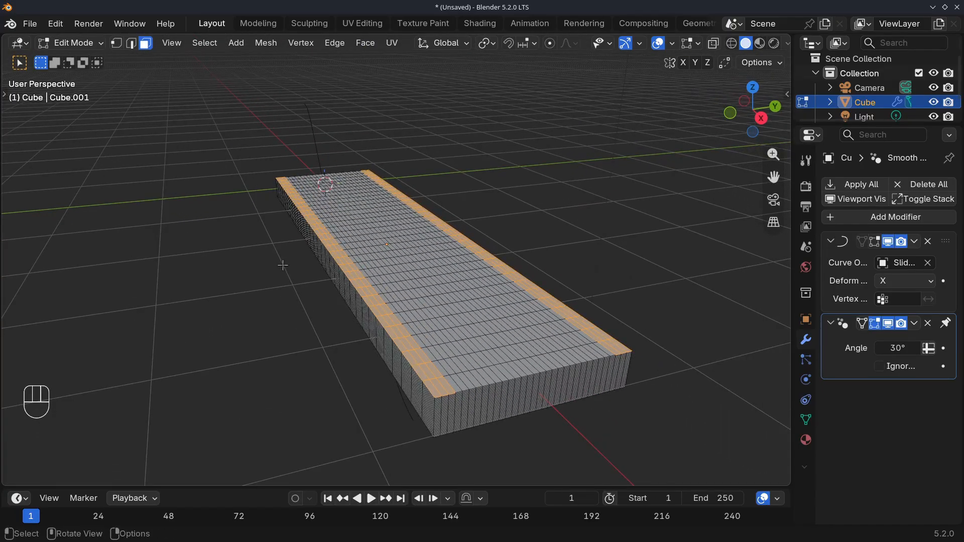
{"action": "key", "text": "e"}
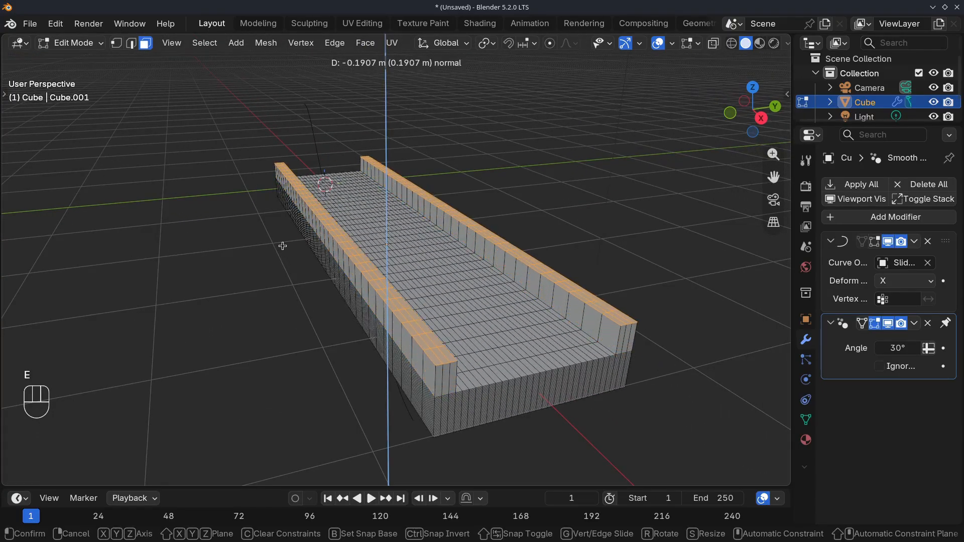
{"action": "left_click", "coordinate": [282, 245]}
{"action": "middle_click_drag", "start_coordinate": [283, 245], "coordinate": [275, 258]}
{"action": "key", "text": "Tab"}
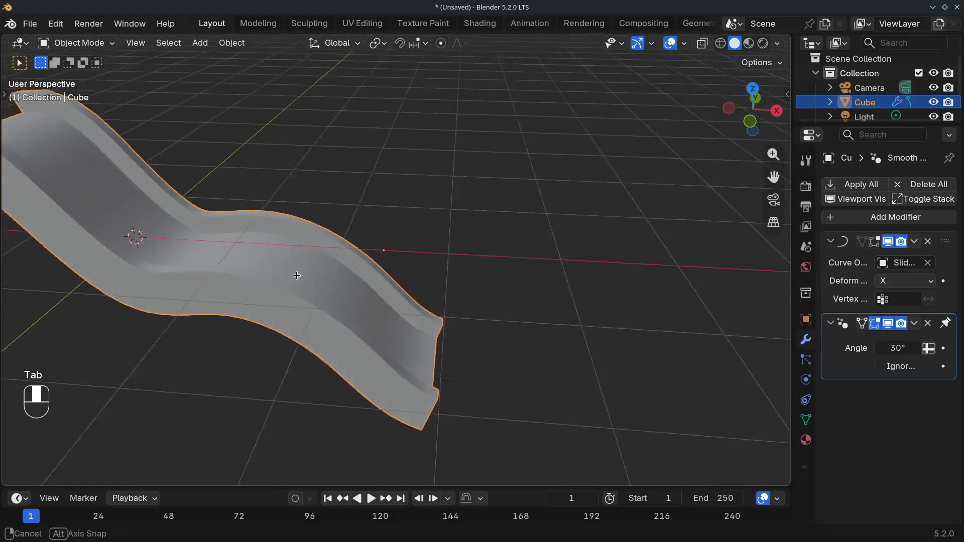
Step: Try a quick level 2 subdivision on the slide, and undo it
{"action": "middle_click_drag", "start_coordinate": [228, 279], "coordinate": [331, 282]}
{"action": "scroll", "coordinate": [338, 281], "scroll_direction": "up", "scroll_amount": 1}
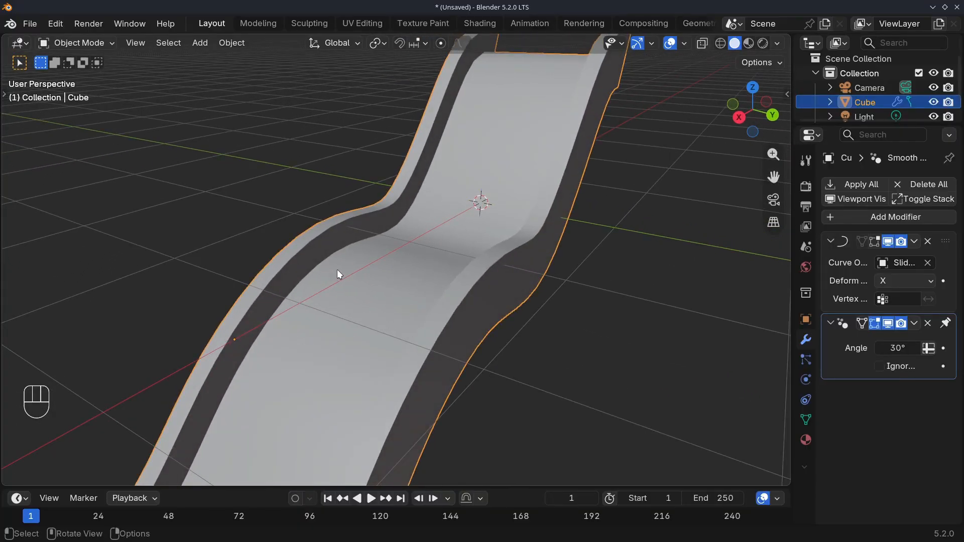
{"action": "key", "text": "ctrl+2"}
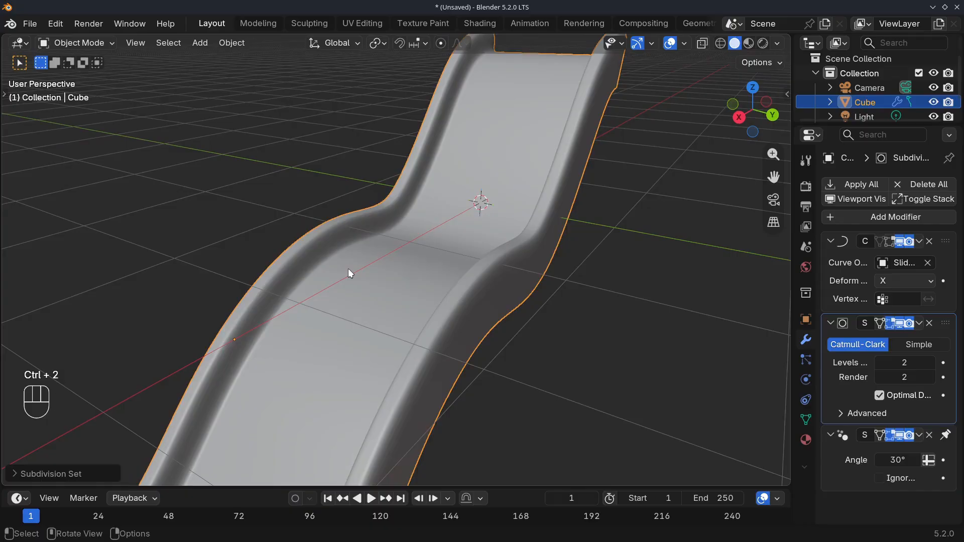
{"action": "key", "text": "ctrl+z"}
Step: Add a Subdivision Surface modifier to the slide, with viewport and render levels of 2
{"action": "left_click", "coordinate": [863, 216]}
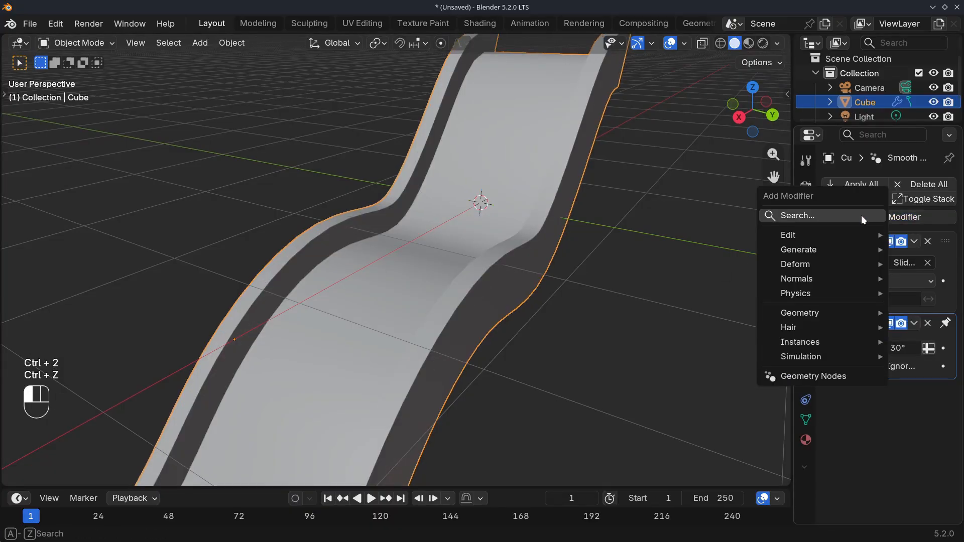
{"action": "type", "text": "subdevi"}
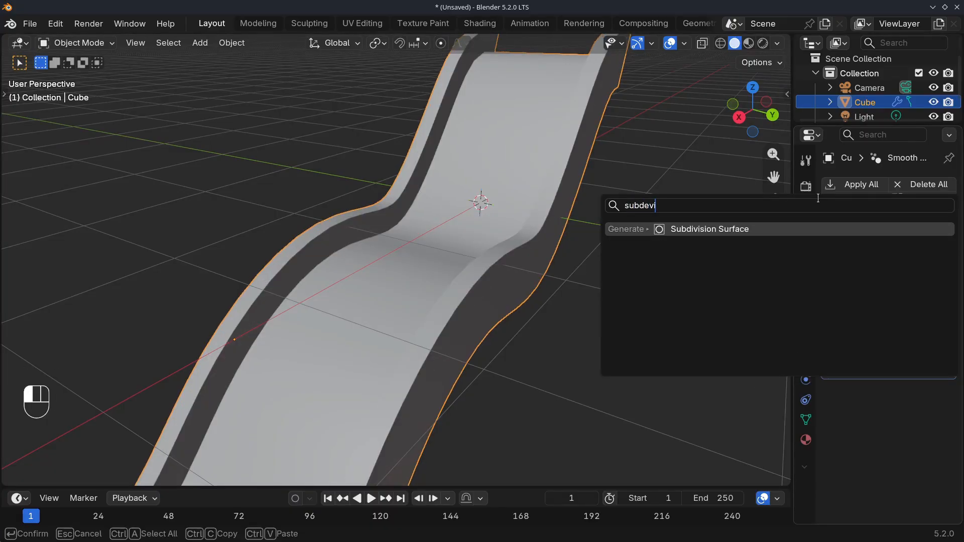
{"action": "key", "text": "Return"}
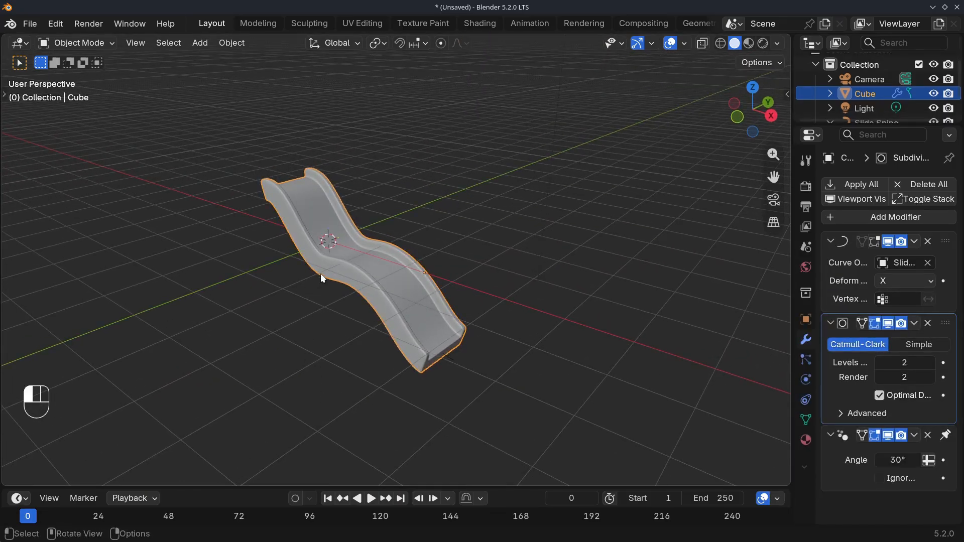
Step: Move the slide freely a short distance on its own to test how it behaves relative to its spine curve
{"action": "middle_click_drag", "start_coordinate": [322, 278], "coordinate": [333, 320]}
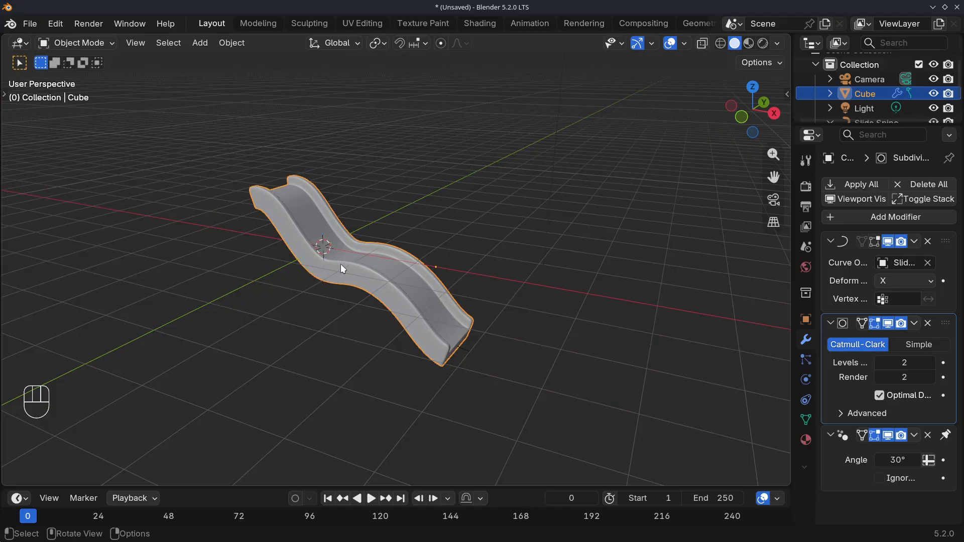
{"action": "key", "text": "g"}
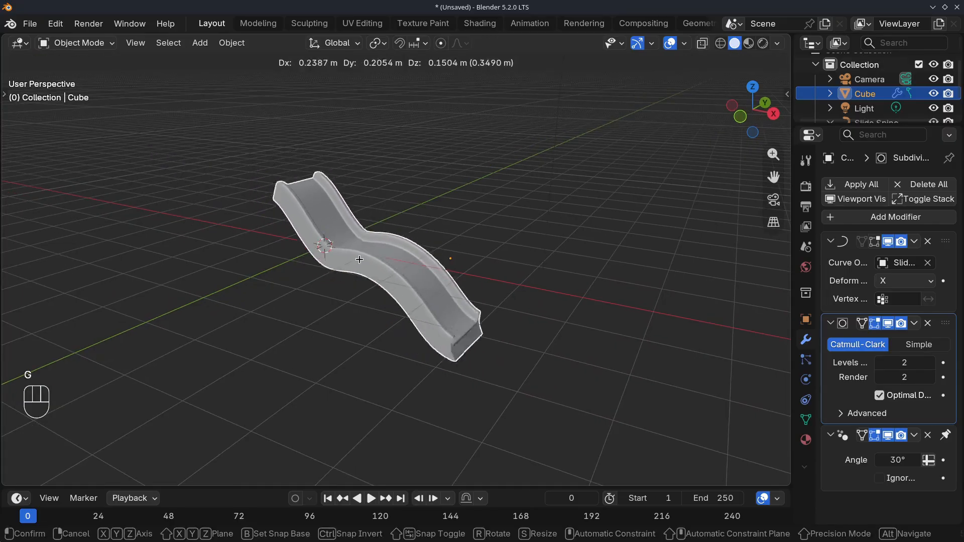
{"action": "left_click", "coordinate": [323, 252]}
Step: Parent the Slide Spine curve to the slide mesh using the Object parenting option
{"action": "scroll", "coordinate": [399, 339], "scroll_direction": "up", "scroll_amount": 3}
{"action": "middle_click_drag", "start_coordinate": [420, 344], "coordinate": [381, 279]}
{"action": "left_click", "coordinate": [412, 351]}
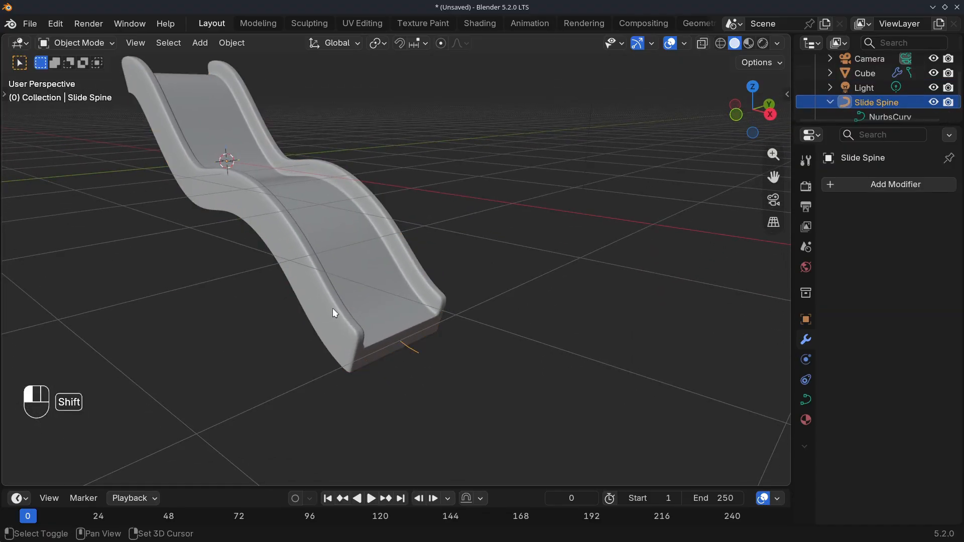
{"action": "left_click", "coordinate": [330, 322], "text": "shift"}
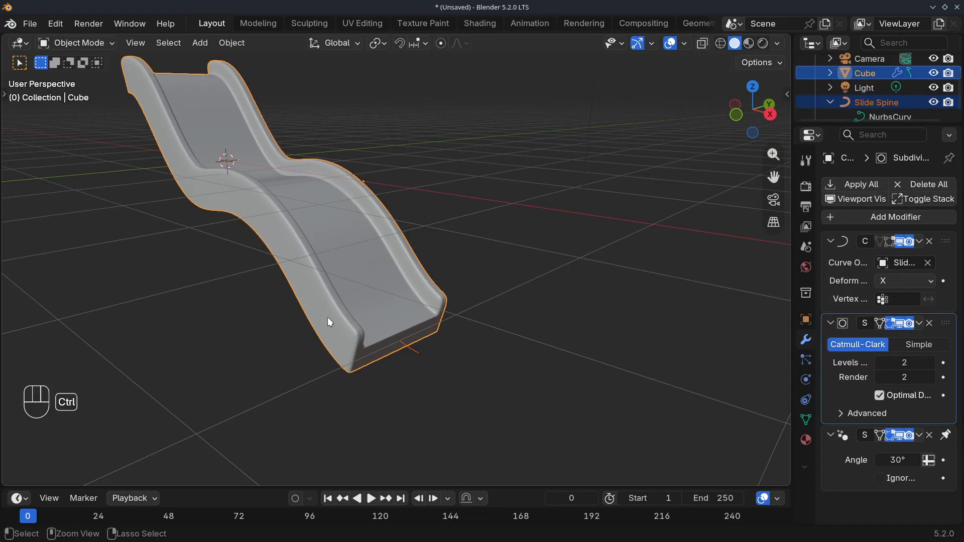
{"action": "key", "text": "ctrl+p"}
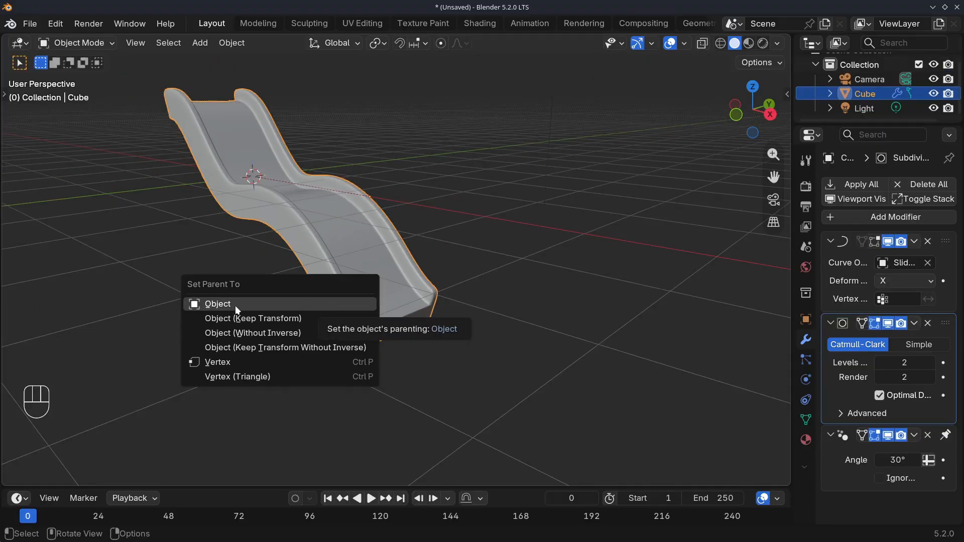
{"action": "left_click", "coordinate": [235, 305]}
Step: Move the slide freely together with its parented spine to a new spot in the scene
{"action": "scroll", "coordinate": [323, 270], "scroll_direction": "down", "scroll_amount": 2}
{"action": "key", "text": "g"}
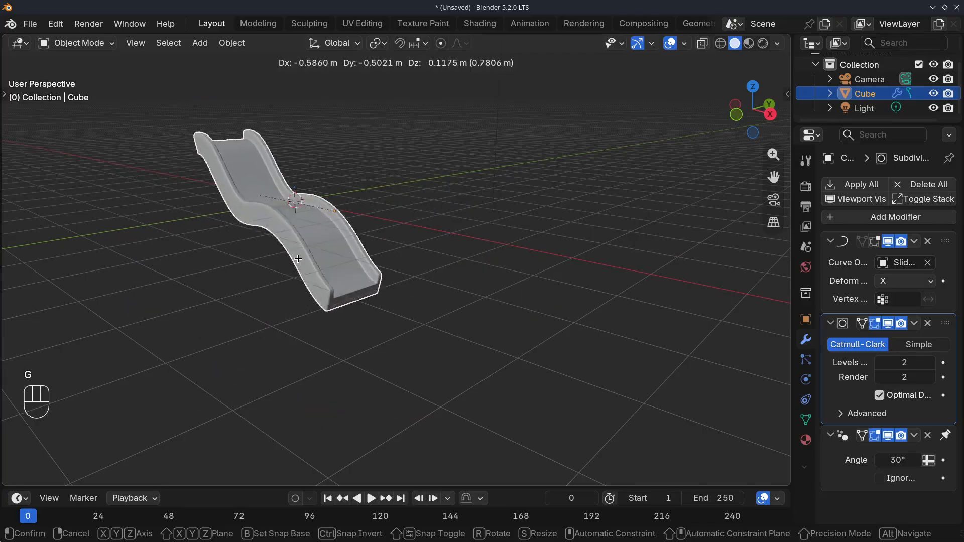
{"action": "left_click", "coordinate": [298, 308]}
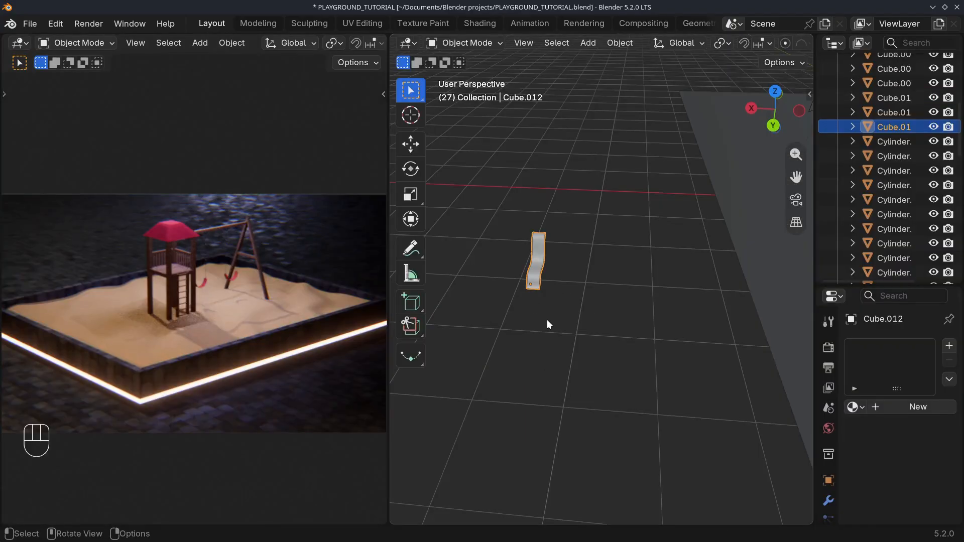
Step: In the playground scene, move the slide along the global X axis to stand against the tower's platform
{"action": "scroll", "coordinate": [546, 318], "scroll_direction": "down", "scroll_amount": 2}
{"action": "middle_click_drag", "start_coordinate": [606, 321], "coordinate": [550, 315], "text": "shift"}
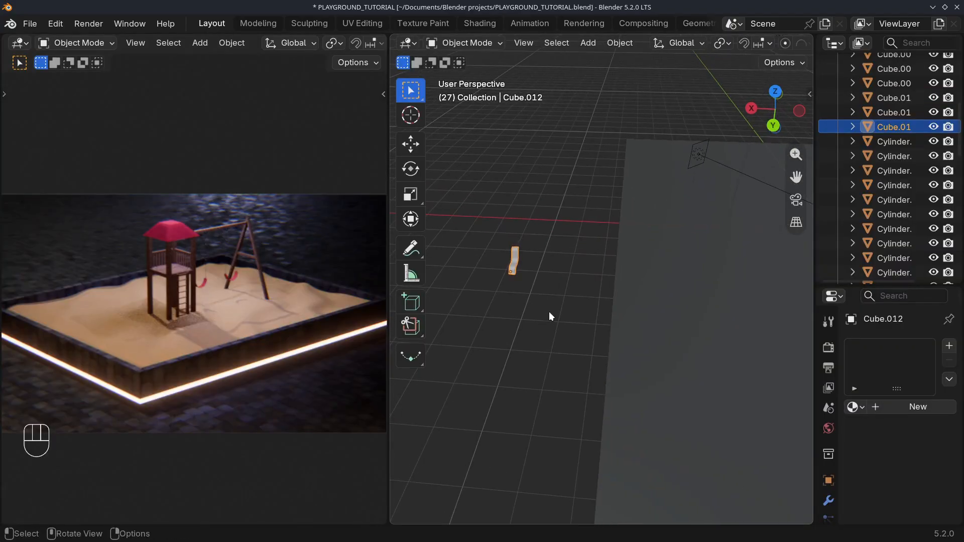
{"action": "key", "text": "g"}
{"action": "key", "text": "x"}
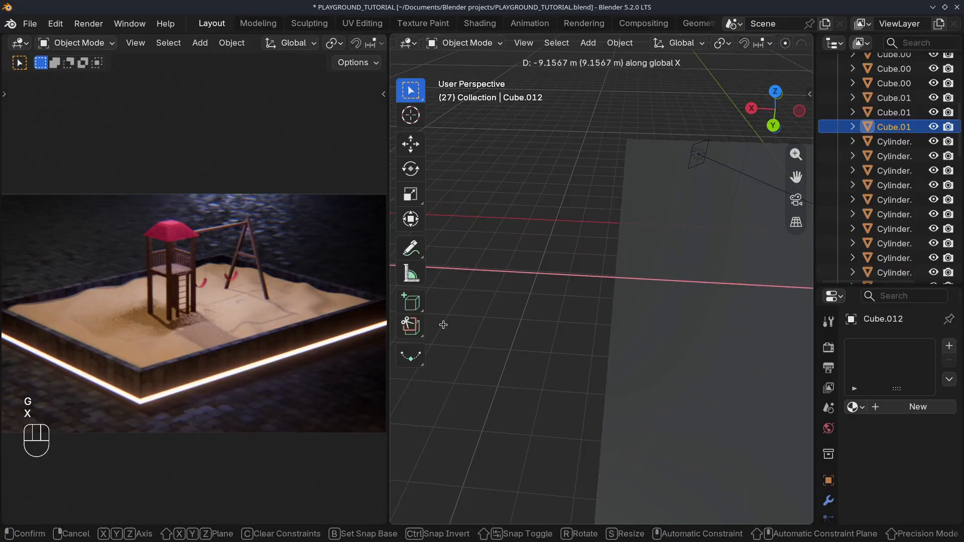
{"action": "left_click", "coordinate": [643, 268]}
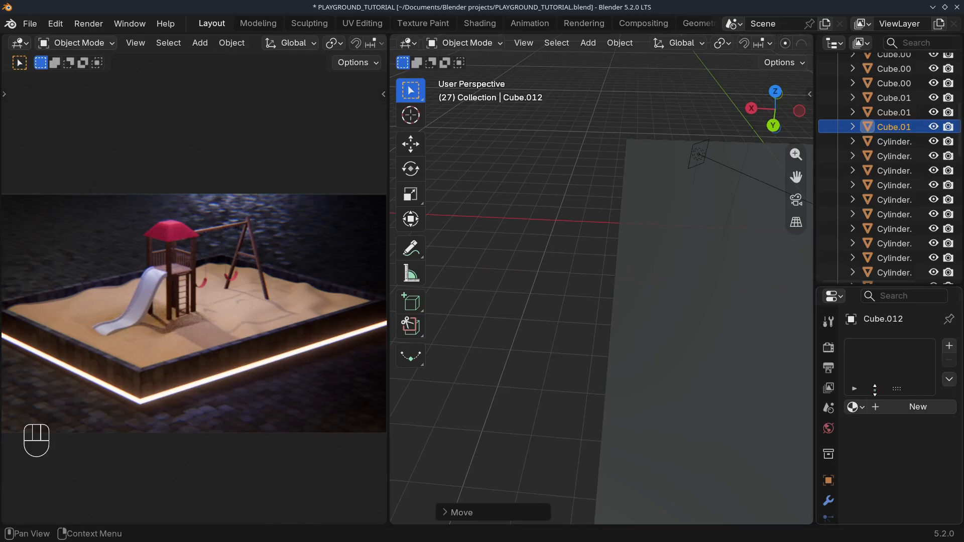
Step: Assign the existing Platic Red material to the slide
{"action": "left_click", "coordinate": [862, 408]}
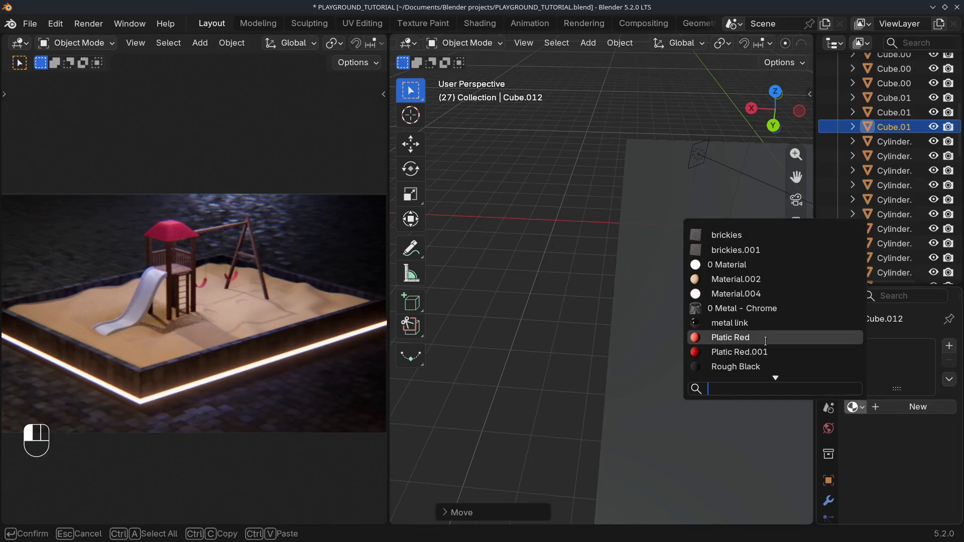
{"action": "left_click", "coordinate": [763, 339]}
{"action": "middle_click_drag", "start_coordinate": [662, 357], "coordinate": [532, 328], "text": "shift"}
{"action": "scroll", "coordinate": [602, 266], "scroll_direction": "up", "scroll_amount": 6}
{"action": "middle_click_drag", "start_coordinate": [601, 266], "coordinate": [517, 249]}
{"action": "middle_click_drag", "start_coordinate": [627, 221], "coordinate": [537, 291], "text": "shift"}
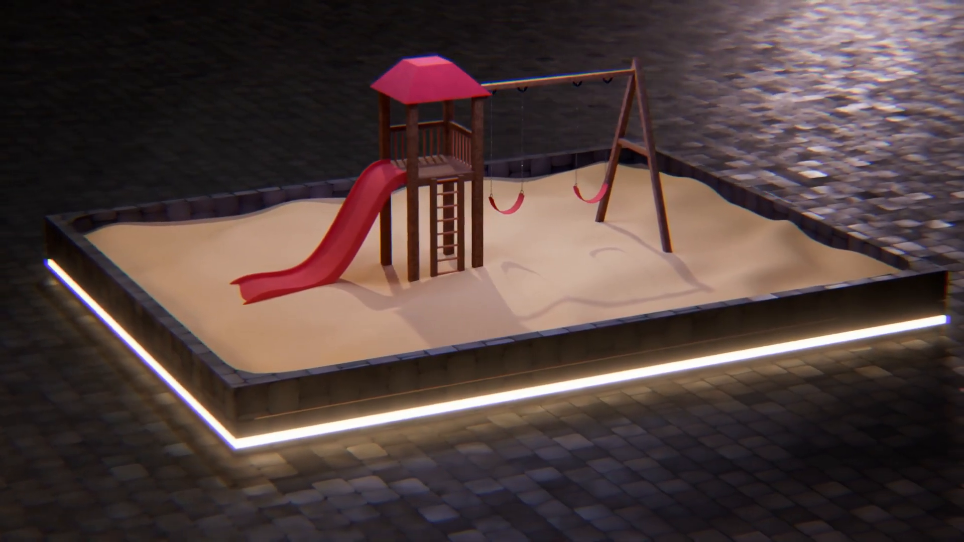